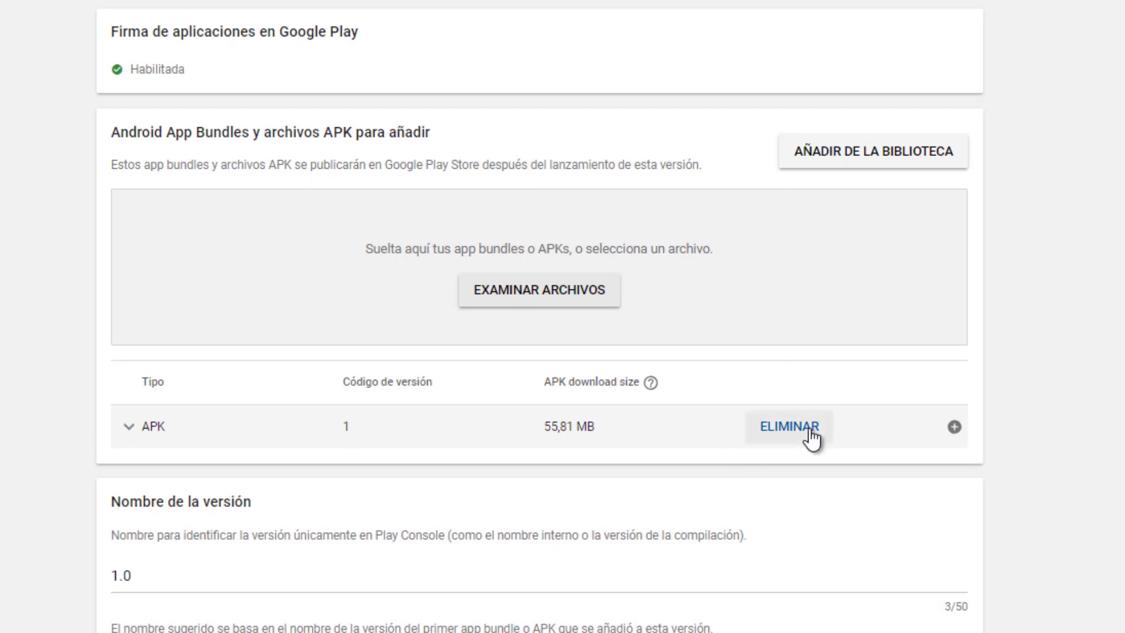
Submit the prepared production release 1.0 of the ecofi app for review
{"action": "left_click_drag", "start_coordinate": [185, 69], "coordinate": [135, 69]}
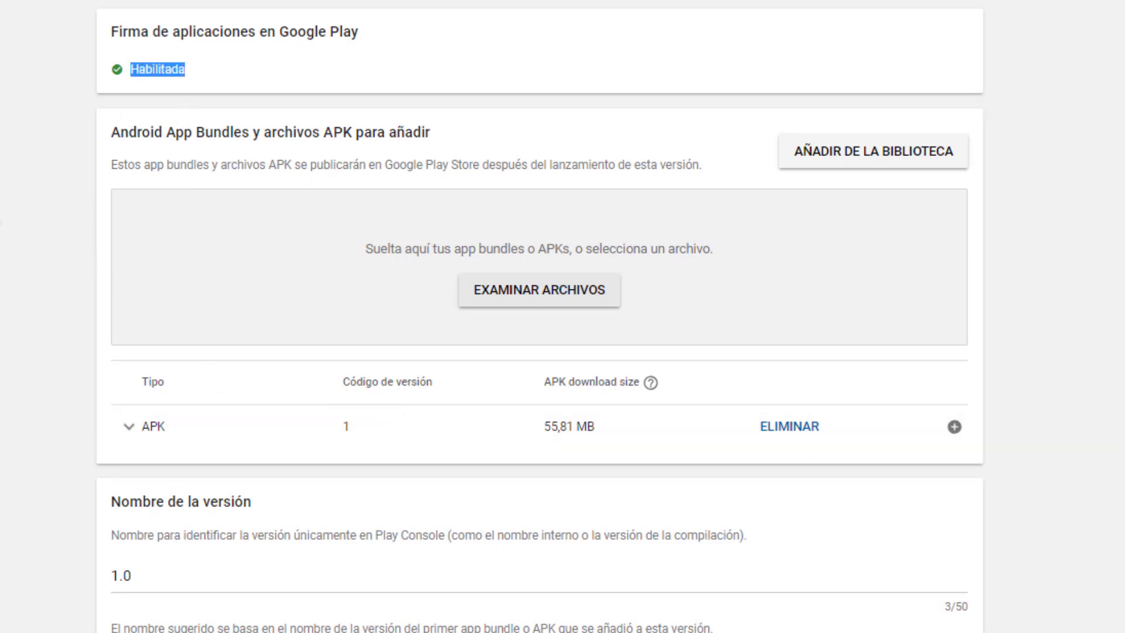
{"action": "scroll", "coordinate": [33, 193], "scroll_direction": "down", "scroll_amount": 3}
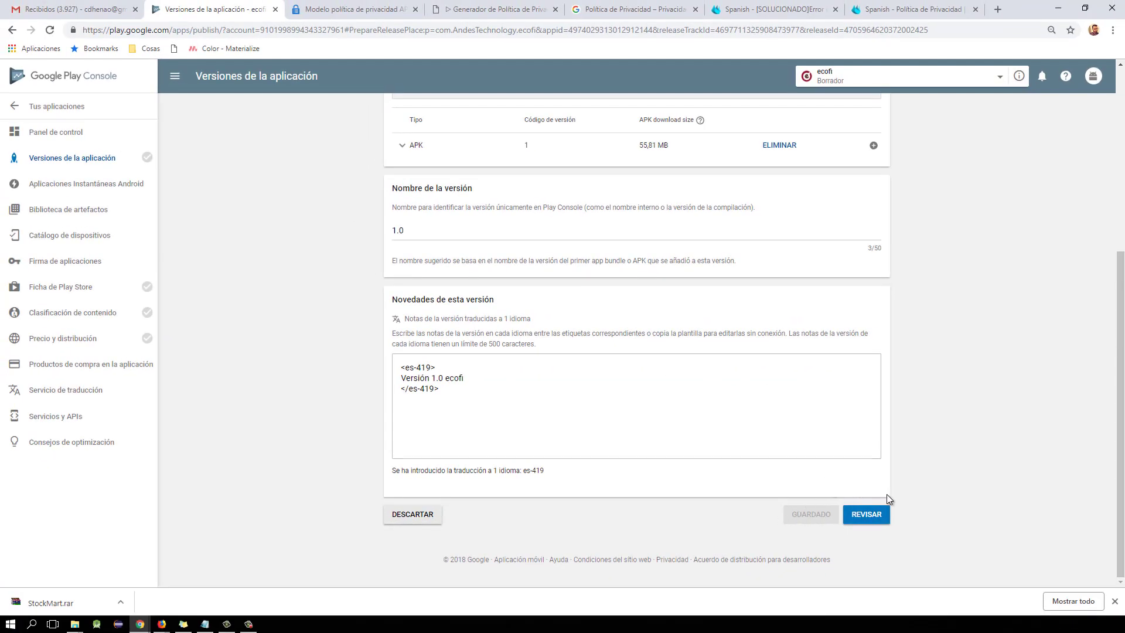
{"action": "left_click", "coordinate": [860, 515]}
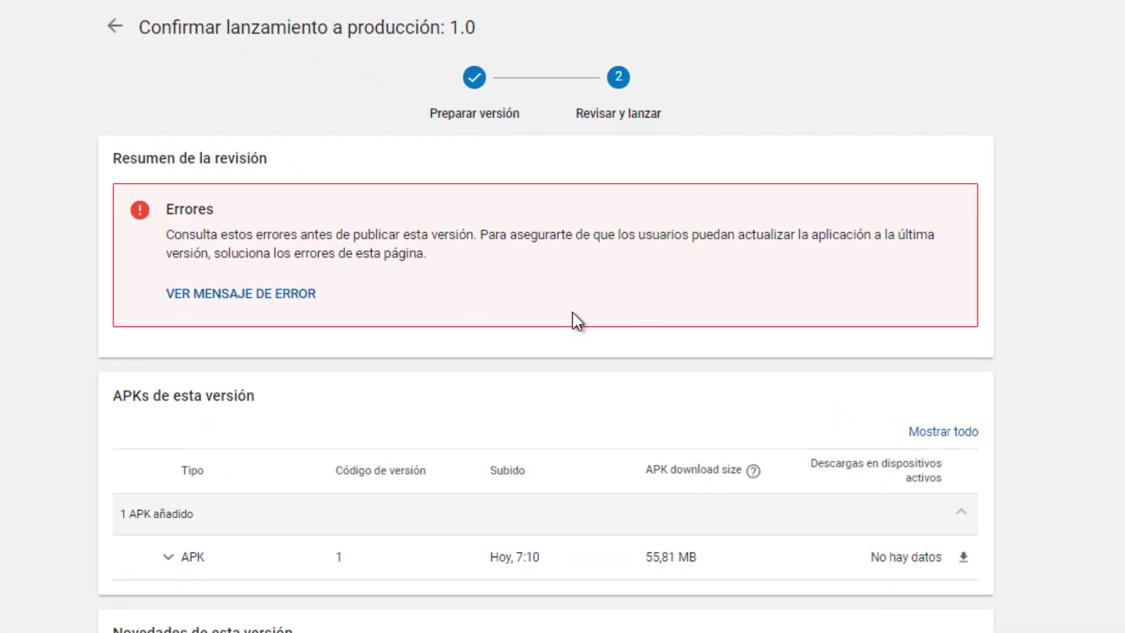
Read the release's error message, including the permission it names and the privacy policy requirement, and close it
{"action": "left_click", "coordinate": [241, 294]}
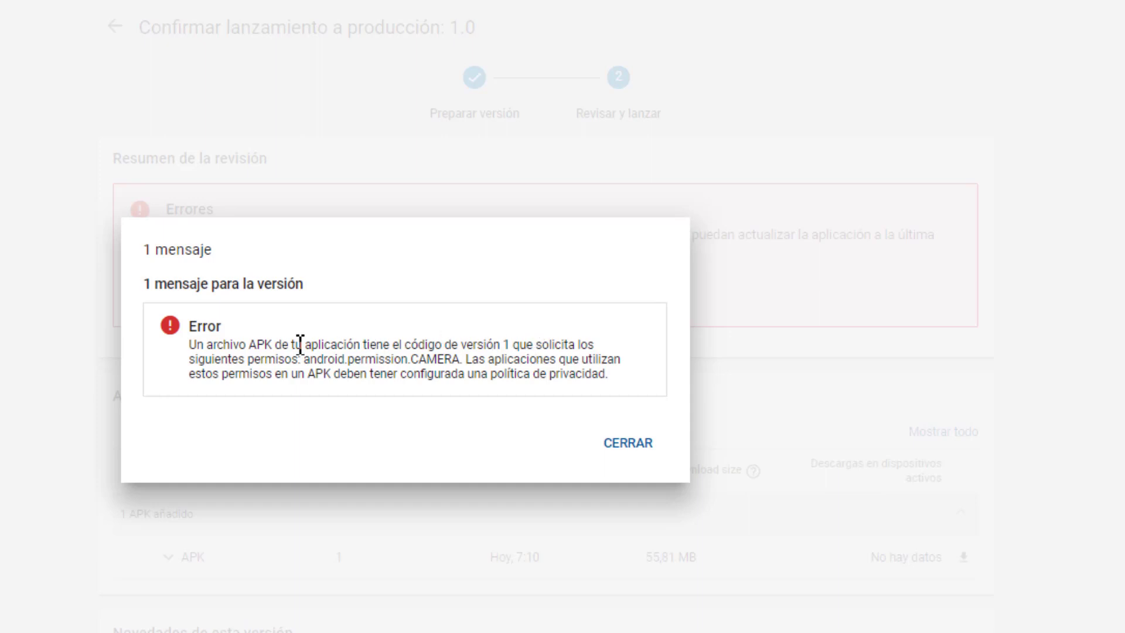
{"action": "left_click_drag", "start_coordinate": [303, 358], "coordinate": [467, 356]}
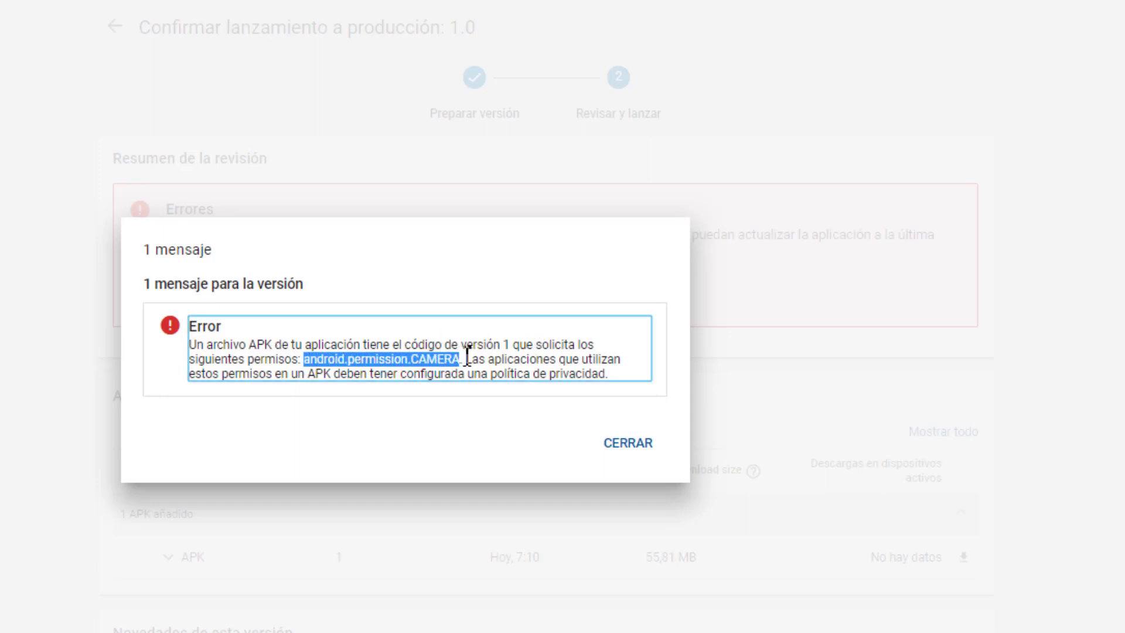
{"action": "left_click", "coordinate": [622, 369]}
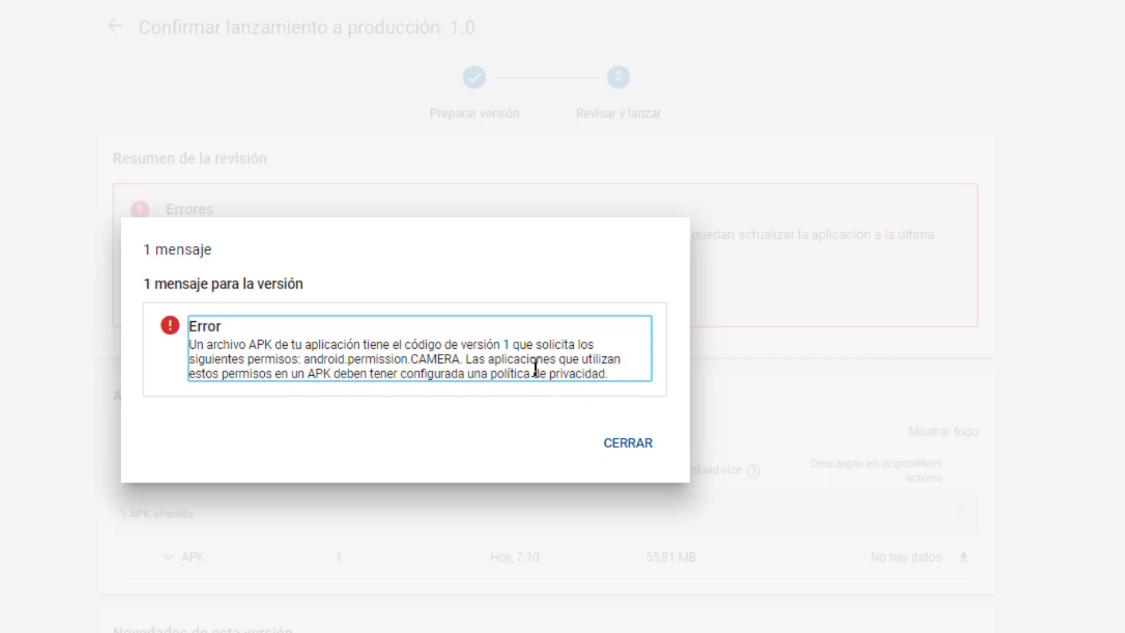
{"action": "left_click", "coordinate": [628, 445]}
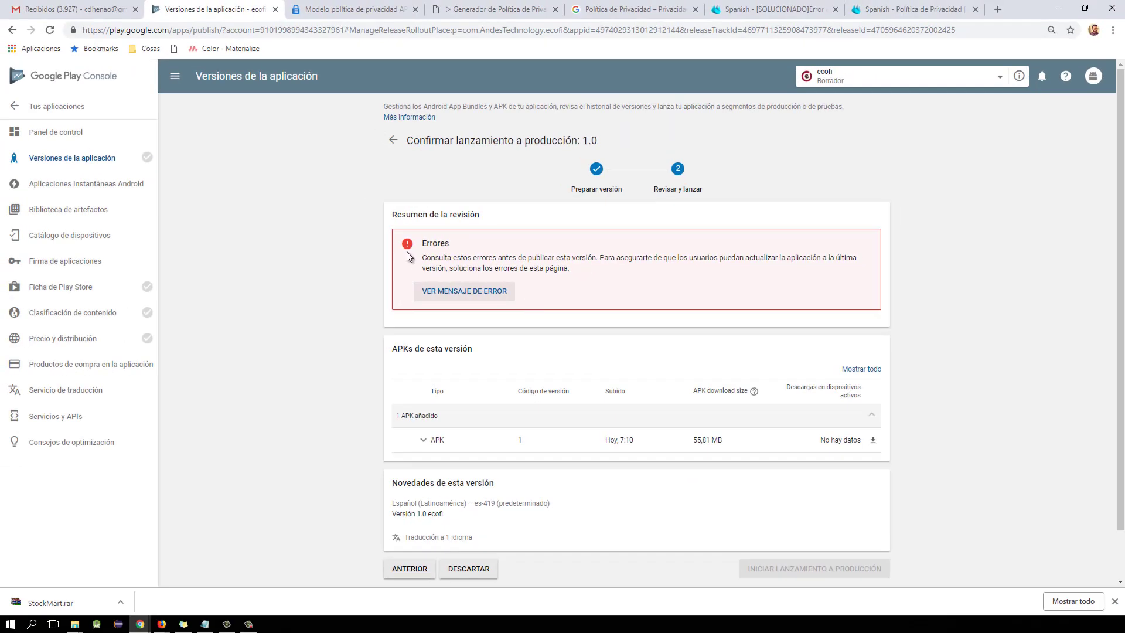
Open the app's Play Store listing and locate the privacy policy section below the contact details
{"action": "left_click", "coordinate": [90, 289]}
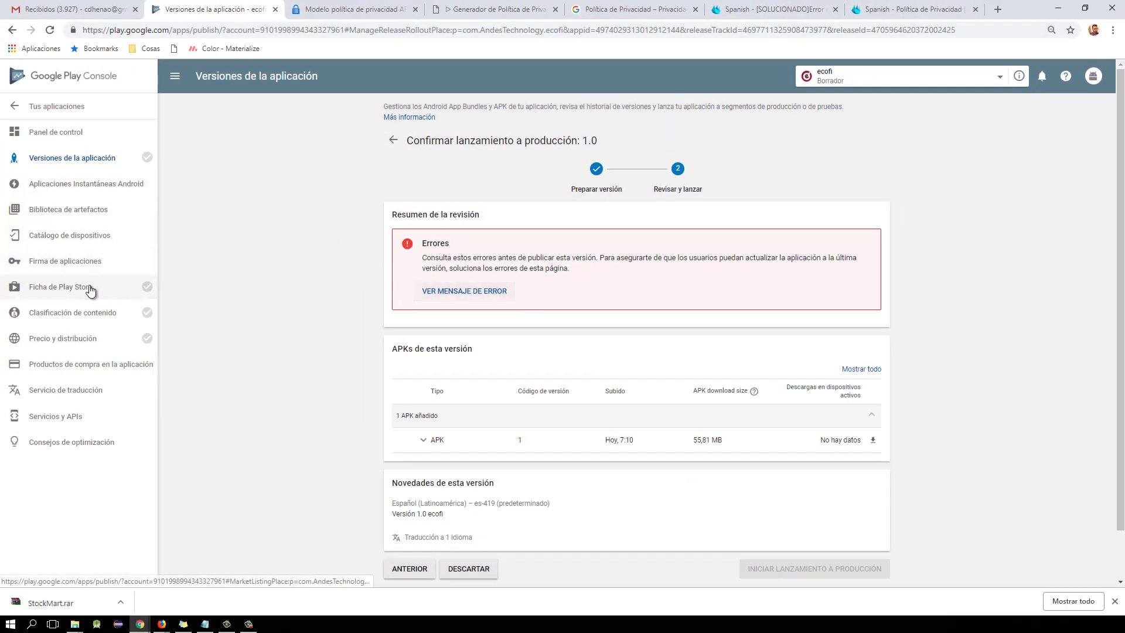
{"action": "scroll", "coordinate": [744, 319], "scroll_direction": "down", "scroll_amount": 10}
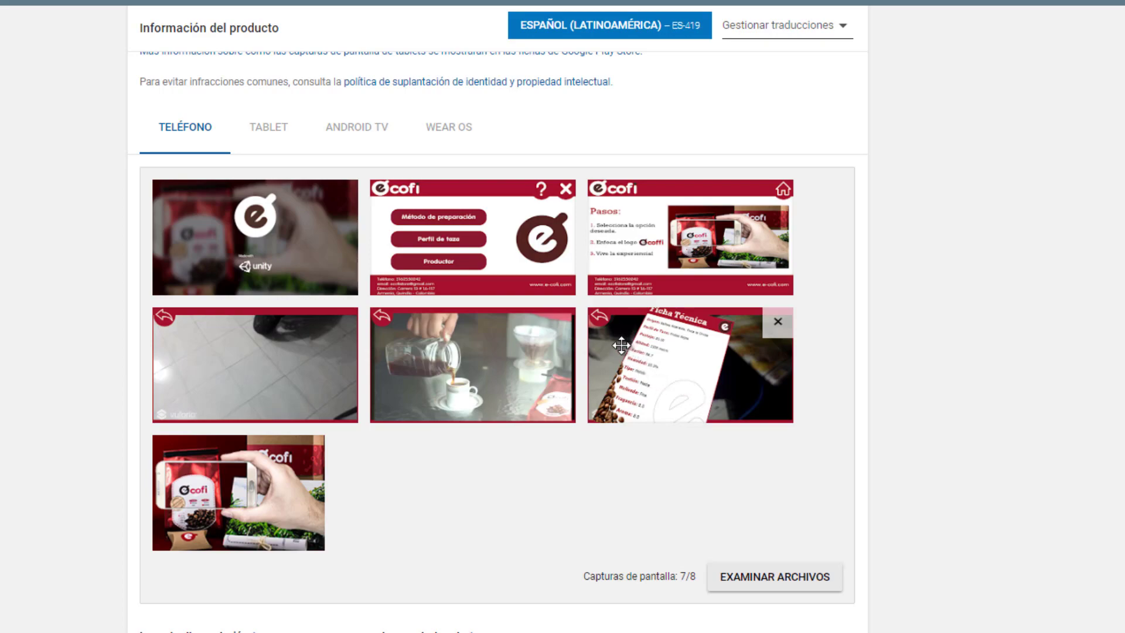
{"action": "scroll", "coordinate": [293, 381], "scroll_direction": "down", "scroll_amount": 10}
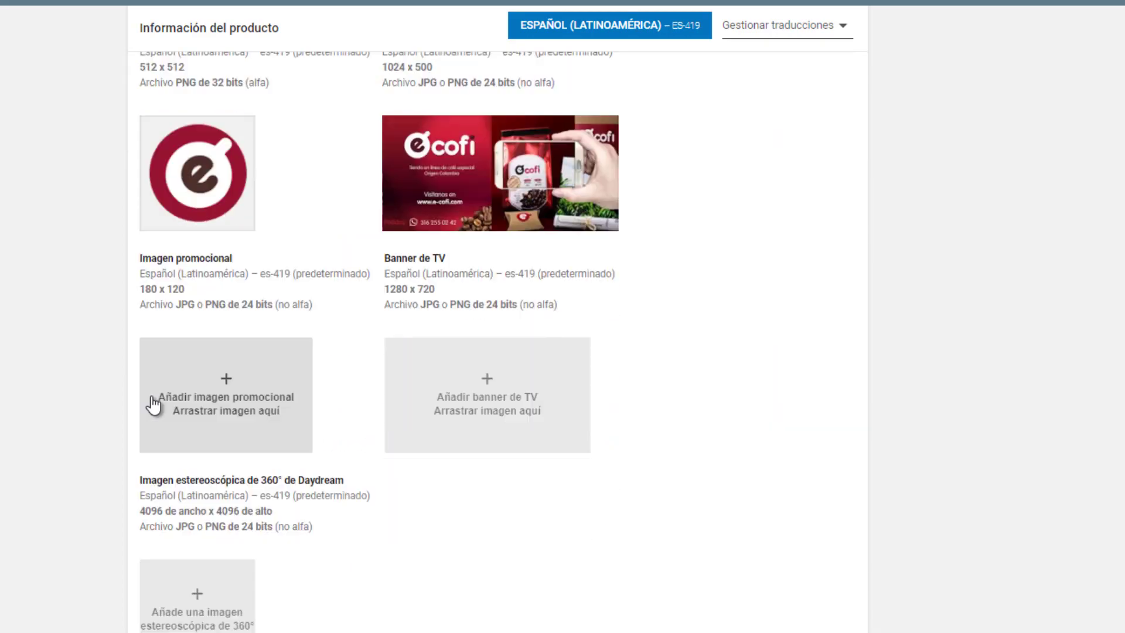
{"action": "scroll", "coordinate": [153, 369], "scroll_direction": "down", "scroll_amount": 15}
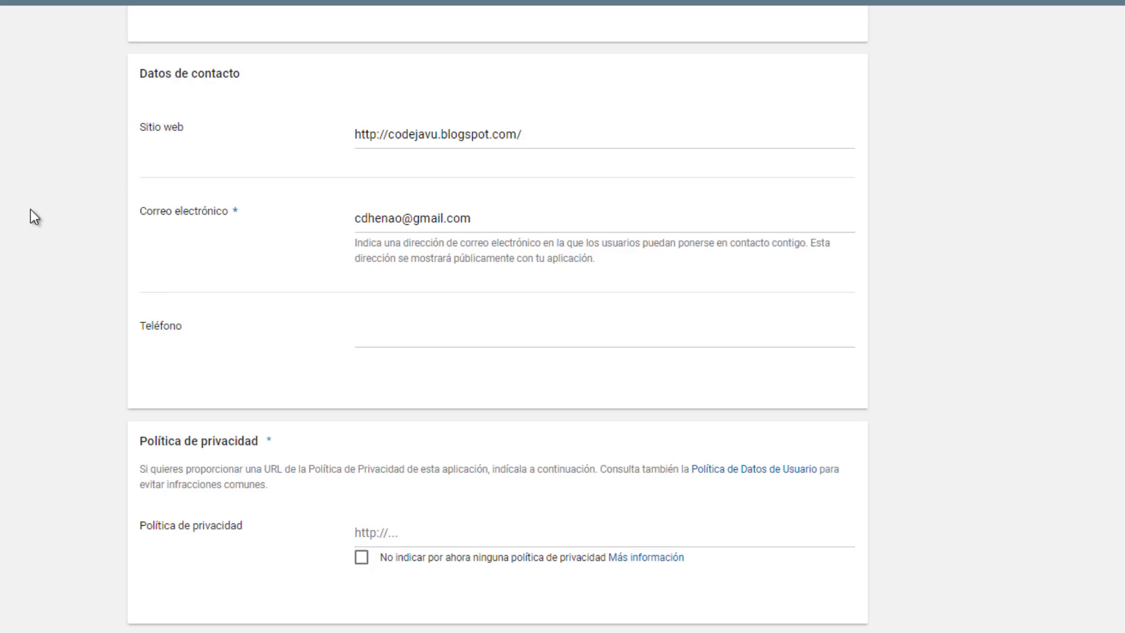
Read the article on mobile app privacy policies, covering what to include and how to add the policy to the app
{"action": "key", "text": "ctrl+Tab"}
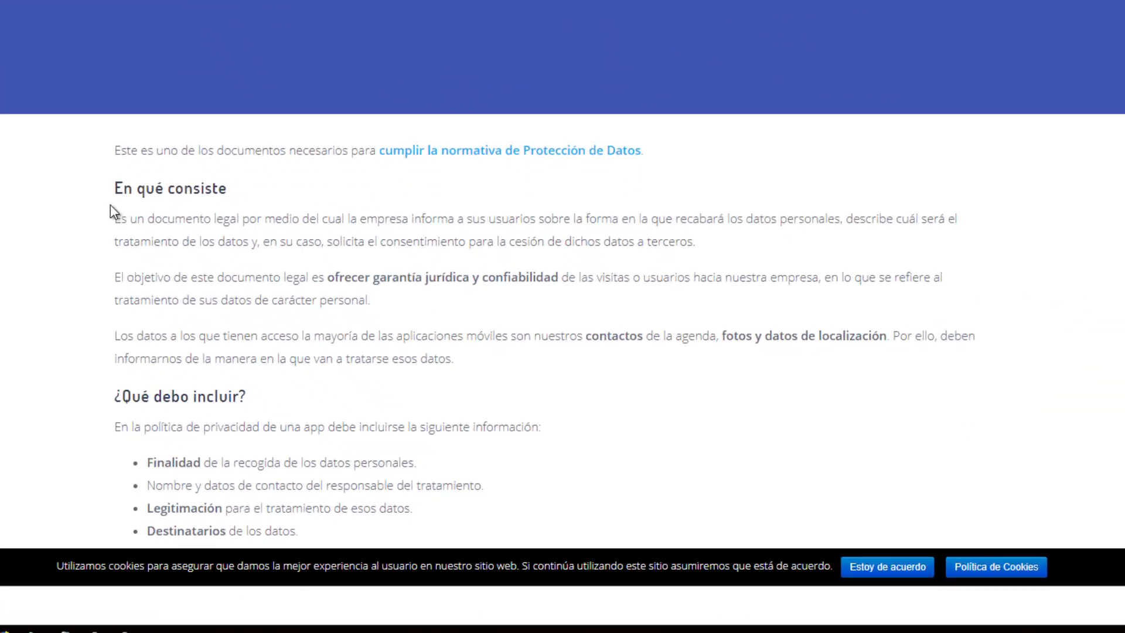
{"action": "scroll", "coordinate": [440, 591], "scroll_direction": "down", "scroll_amount": 2}
{"action": "scroll", "coordinate": [91, 193], "scroll_direction": "down", "scroll_amount": 1}
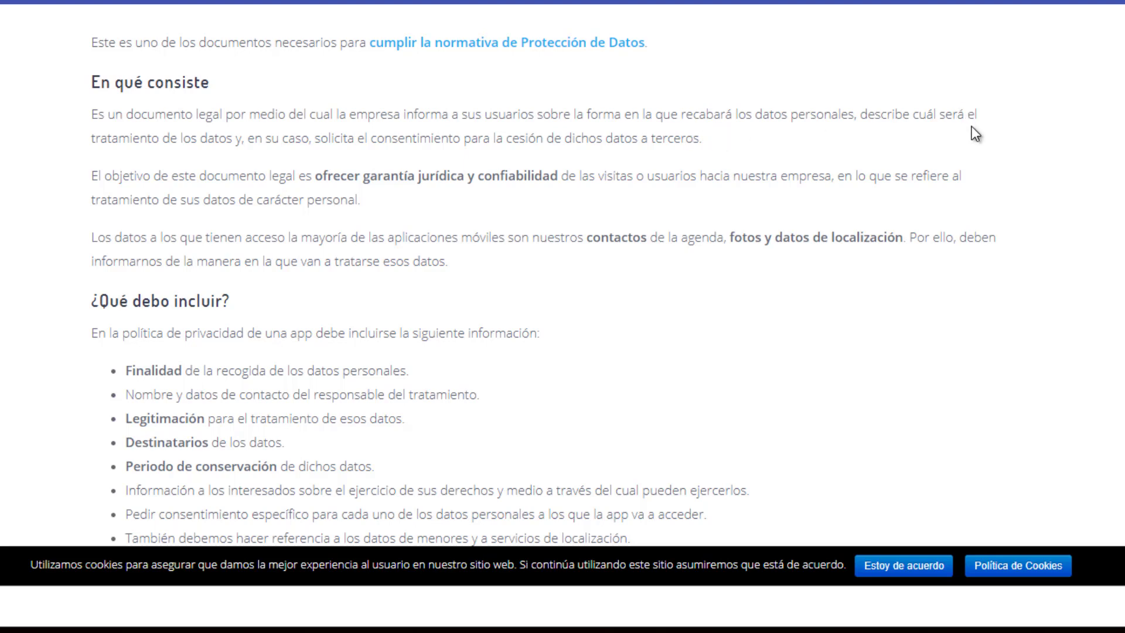
{"action": "scroll", "coordinate": [143, 244], "scroll_direction": "down", "scroll_amount": 3}
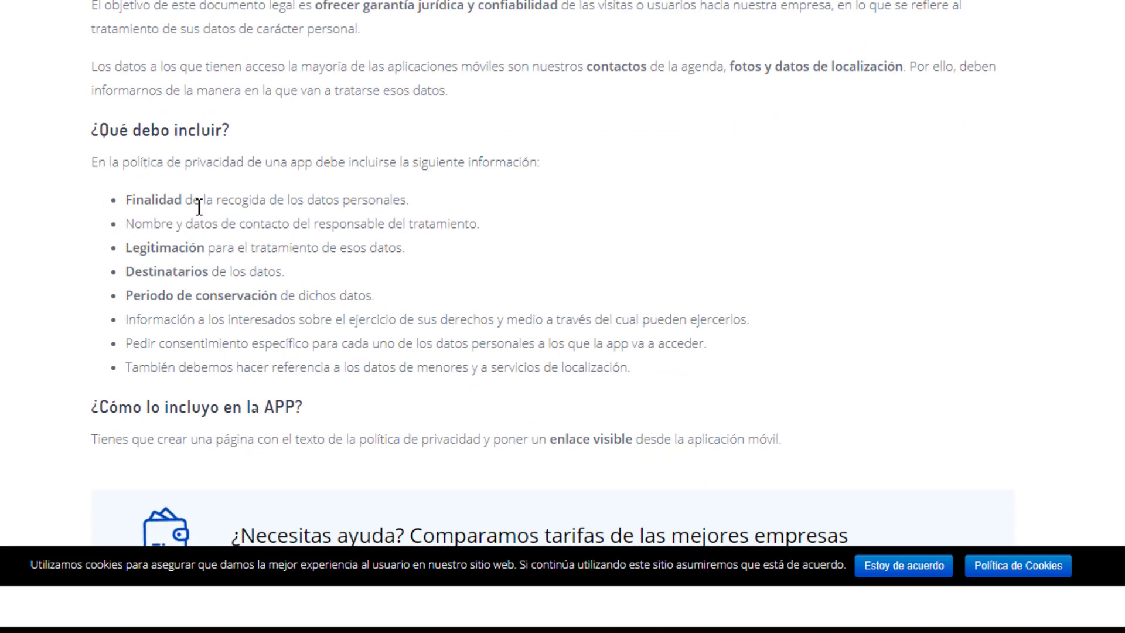
{"action": "scroll", "coordinate": [585, 298], "scroll_direction": "down", "scroll_amount": 3}
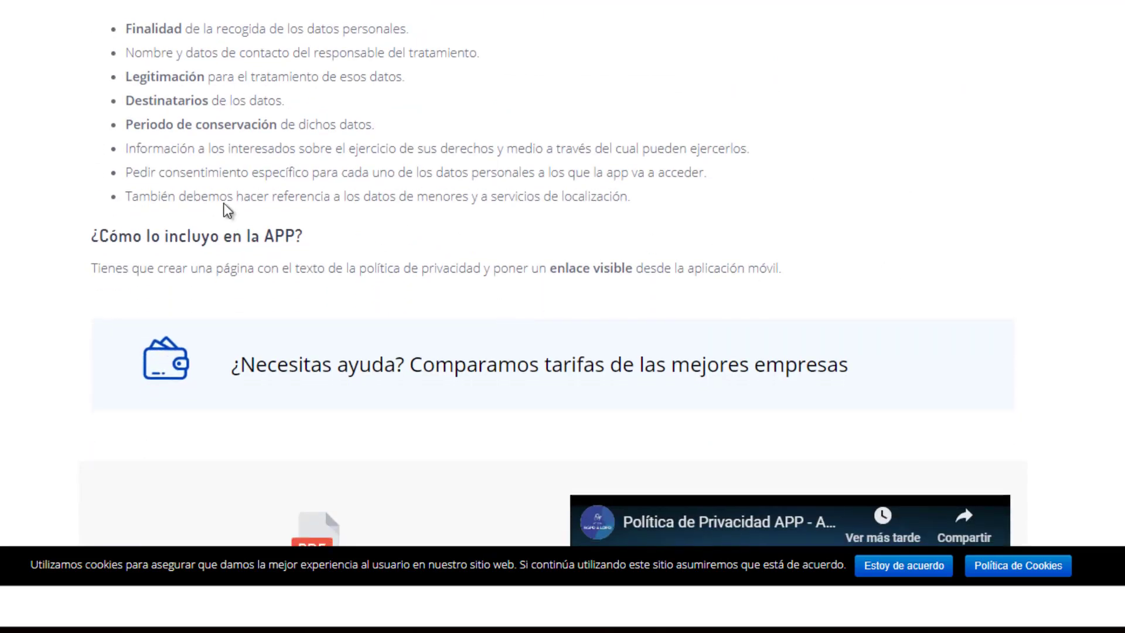
{"action": "left_click_drag", "start_coordinate": [92, 271], "coordinate": [369, 265]}
{"action": "left_click", "coordinate": [370, 265]}
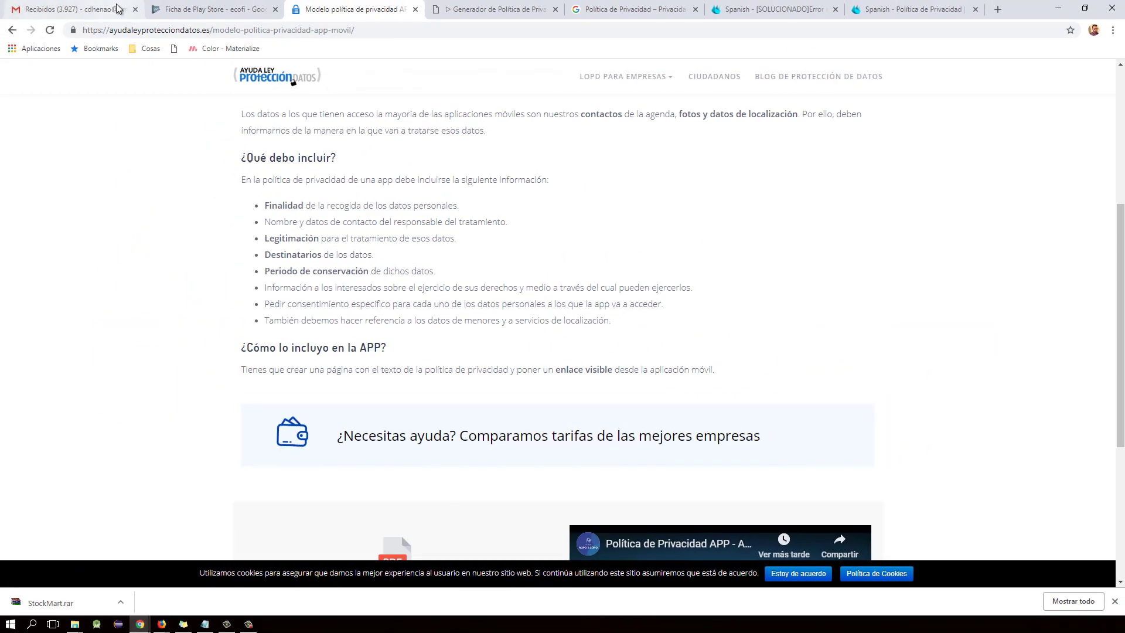
Check the listing's privacy policy URL field and open the article's downloadable app privacy policy PDF
{"action": "left_click", "coordinate": [174, 10]}
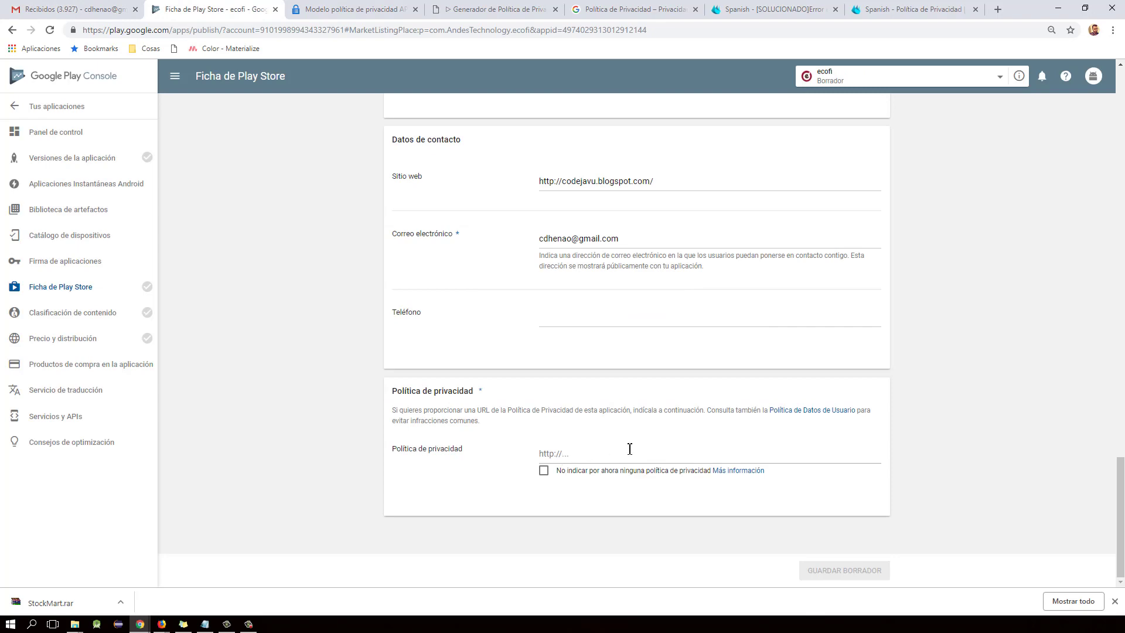
{"action": "left_click", "coordinate": [351, 9]}
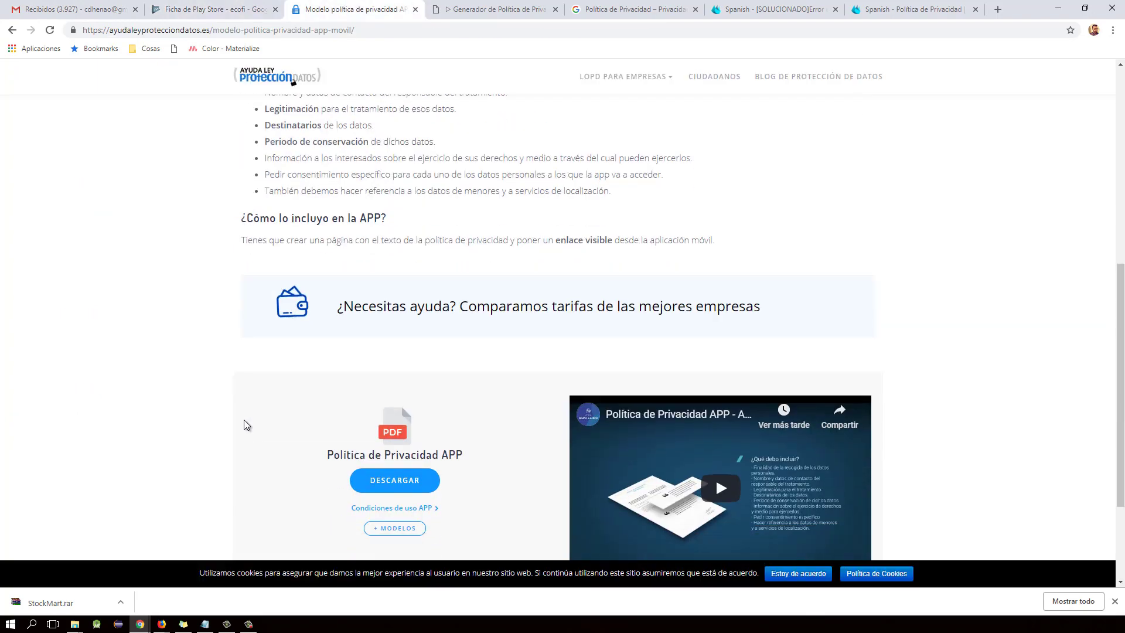
{"action": "scroll", "coordinate": [243, 419], "scroll_direction": "down", "scroll_amount": 2}
{"action": "left_click", "coordinate": [397, 379]}
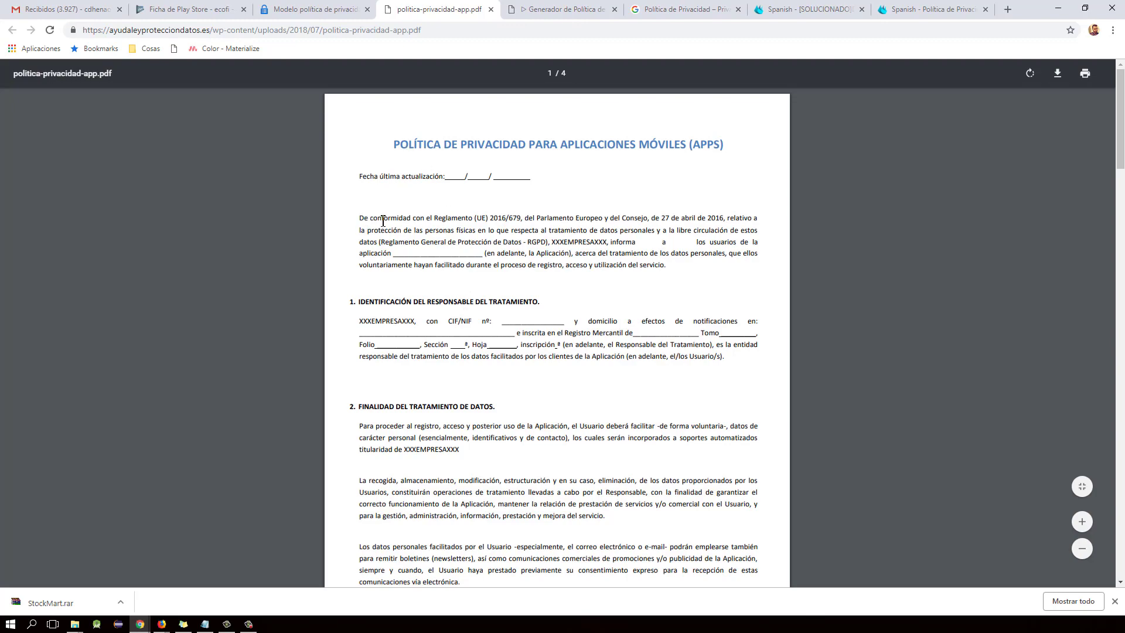
Look through all sections of the mobile app privacy policy PDF template, and close the document
{"action": "left_click_drag", "start_coordinate": [359, 219], "coordinate": [557, 251]}
{"action": "left_click", "coordinate": [557, 251]}
{"action": "scroll", "coordinate": [535, 325], "scroll_direction": "down", "scroll_amount": 10}
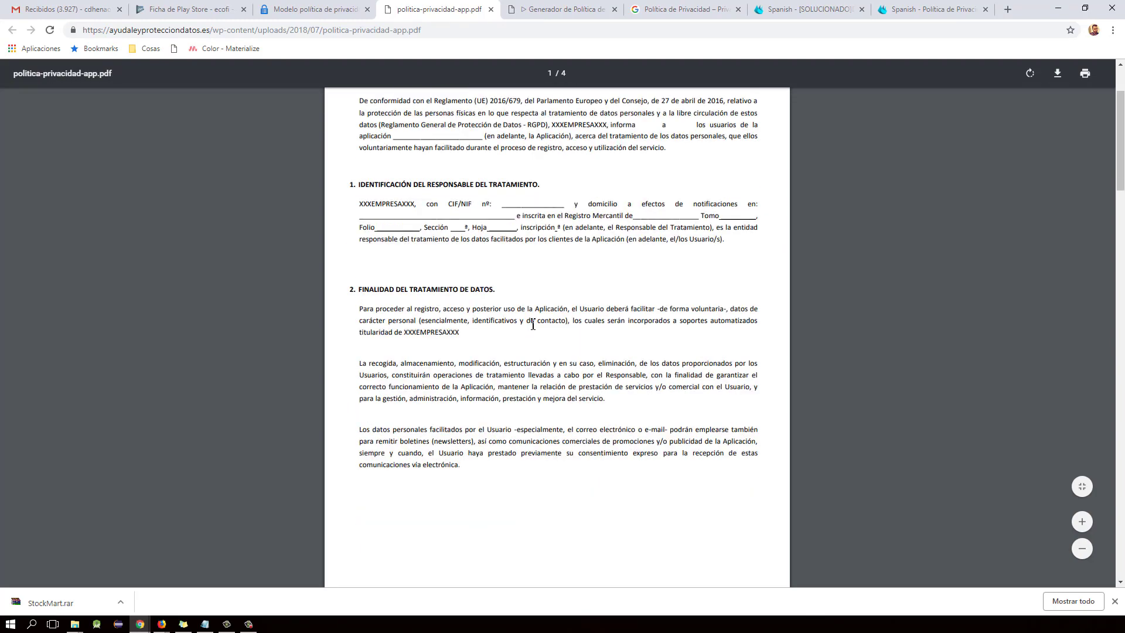
{"action": "scroll", "coordinate": [538, 347], "scroll_direction": "down", "scroll_amount": 1}
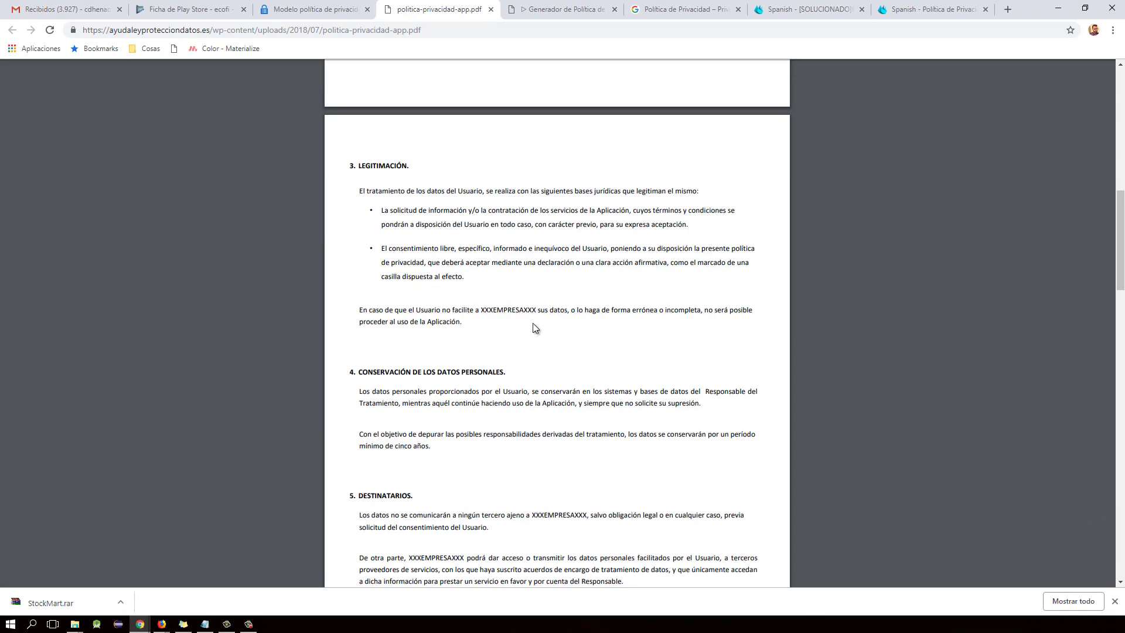
{"action": "scroll", "coordinate": [460, 296], "scroll_direction": "down", "scroll_amount": 4}
{"action": "scroll", "coordinate": [462, 297], "scroll_direction": "down", "scroll_amount": 16}
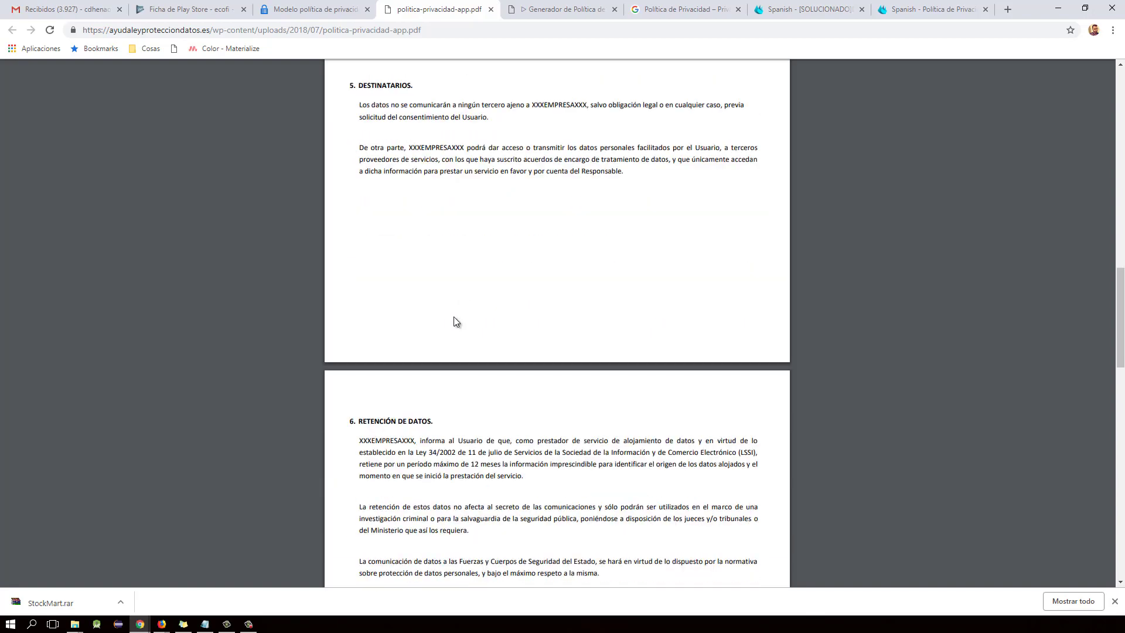
{"action": "scroll", "coordinate": [465, 355], "scroll_direction": "up", "scroll_amount": 20}
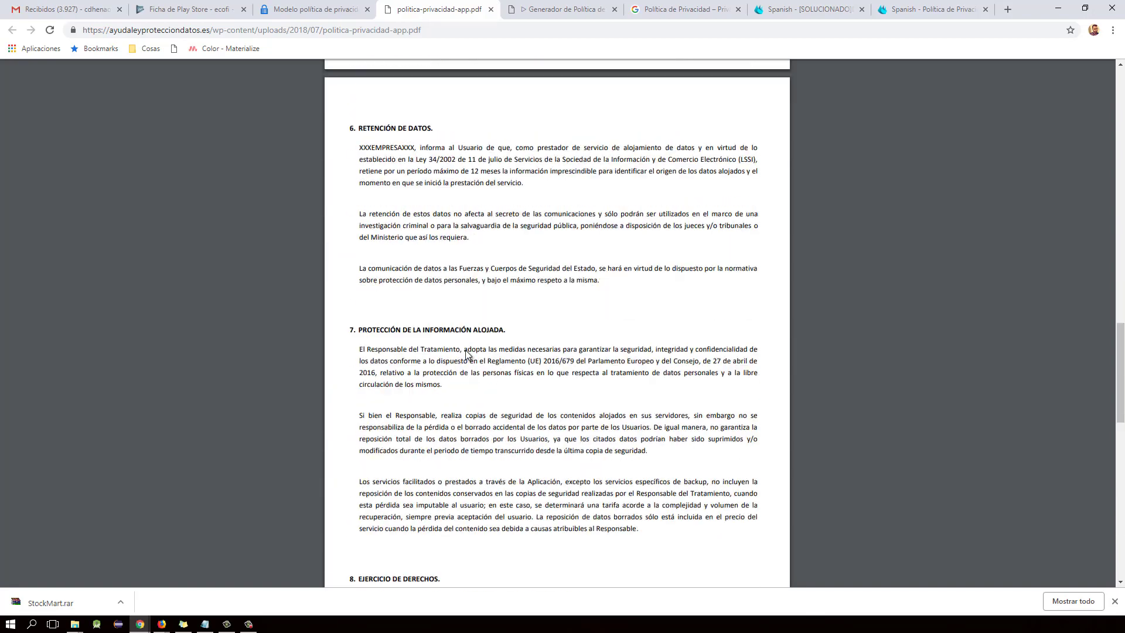
{"action": "scroll", "coordinate": [461, 262], "scroll_direction": "up", "scroll_amount": 5}
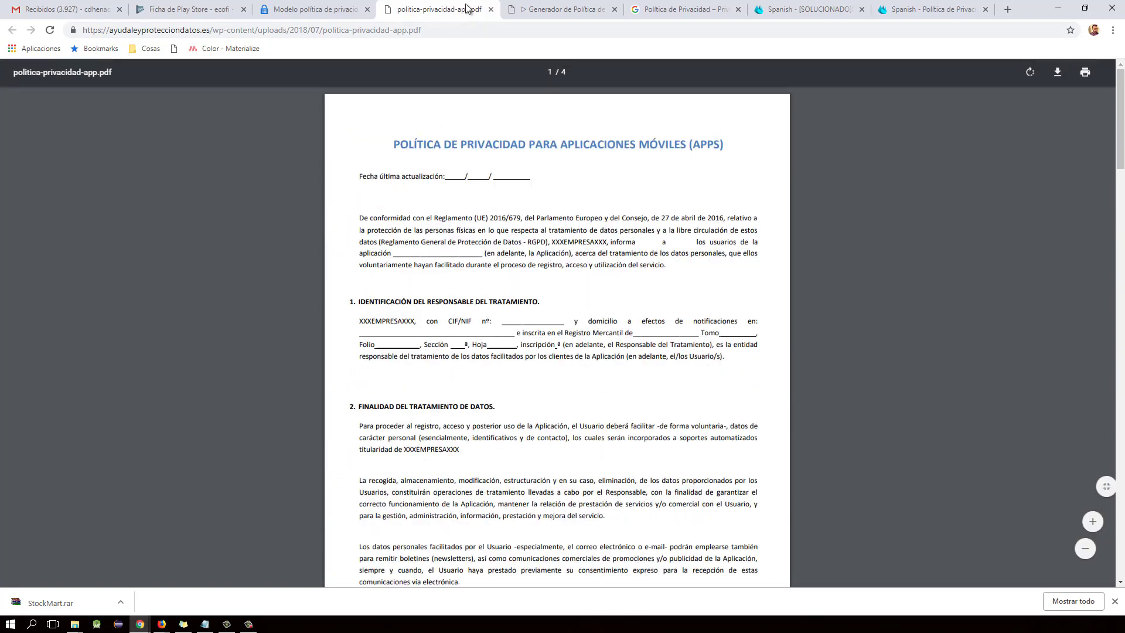
{"action": "left_click", "coordinate": [491, 9]}
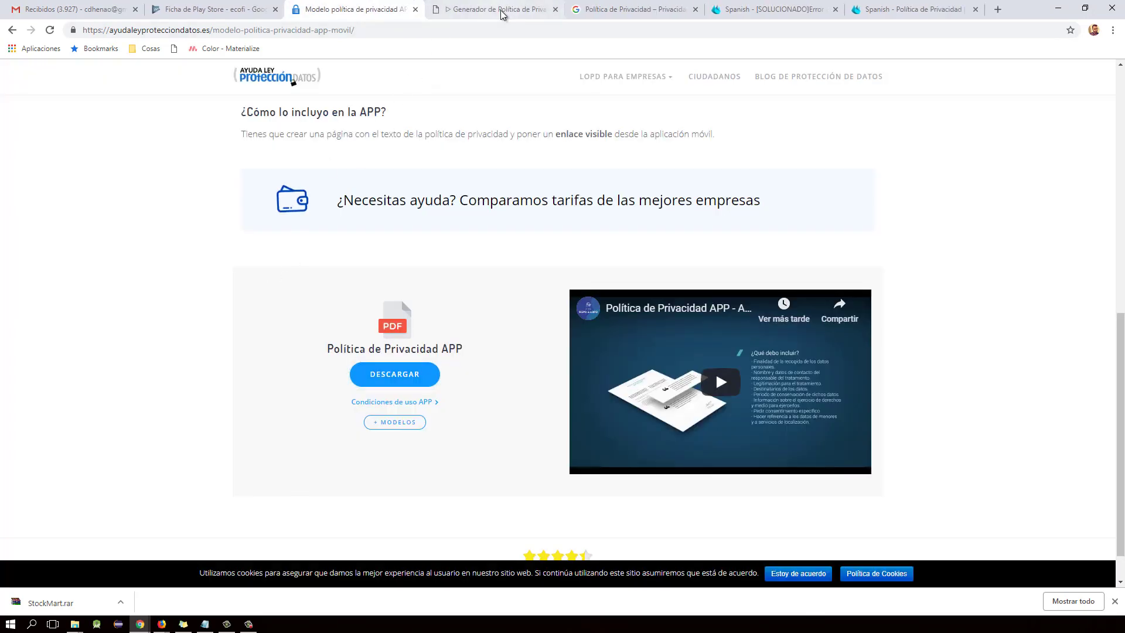
Generate a privacy policy in the online template generator with Codejavu as the company name
{"action": "left_click", "coordinate": [463, 9]}
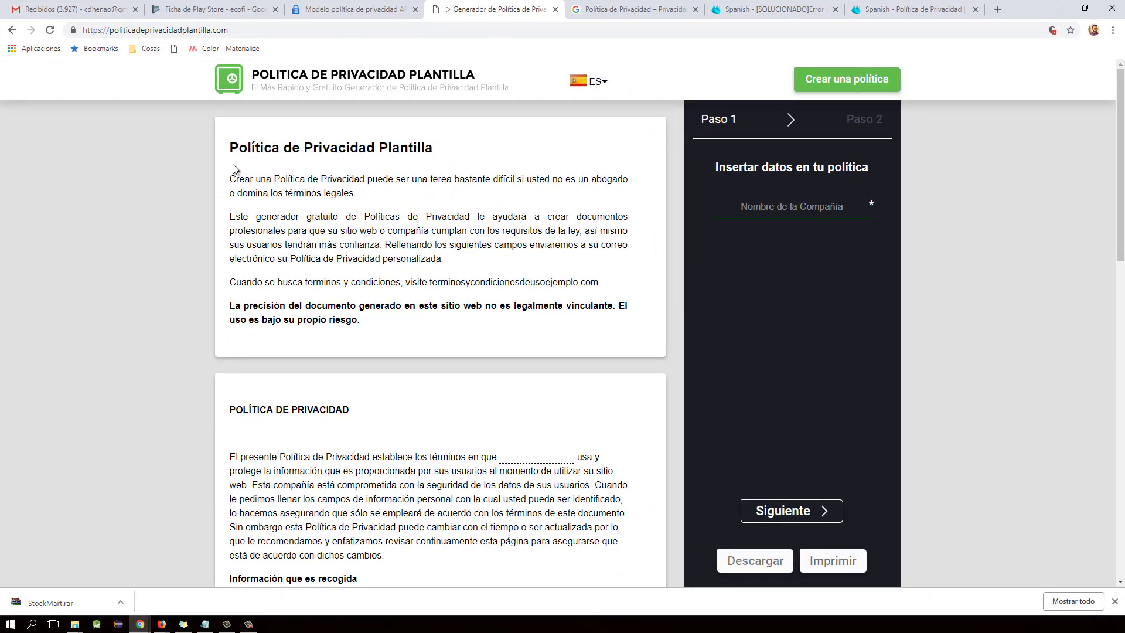
{"action": "left_click_drag", "start_coordinate": [234, 169], "coordinate": [313, 217]}
{"action": "left_click", "coordinate": [334, 252]}
{"action": "left_click", "coordinate": [778, 214]}
{"action": "type", "text": "Codejavu"}
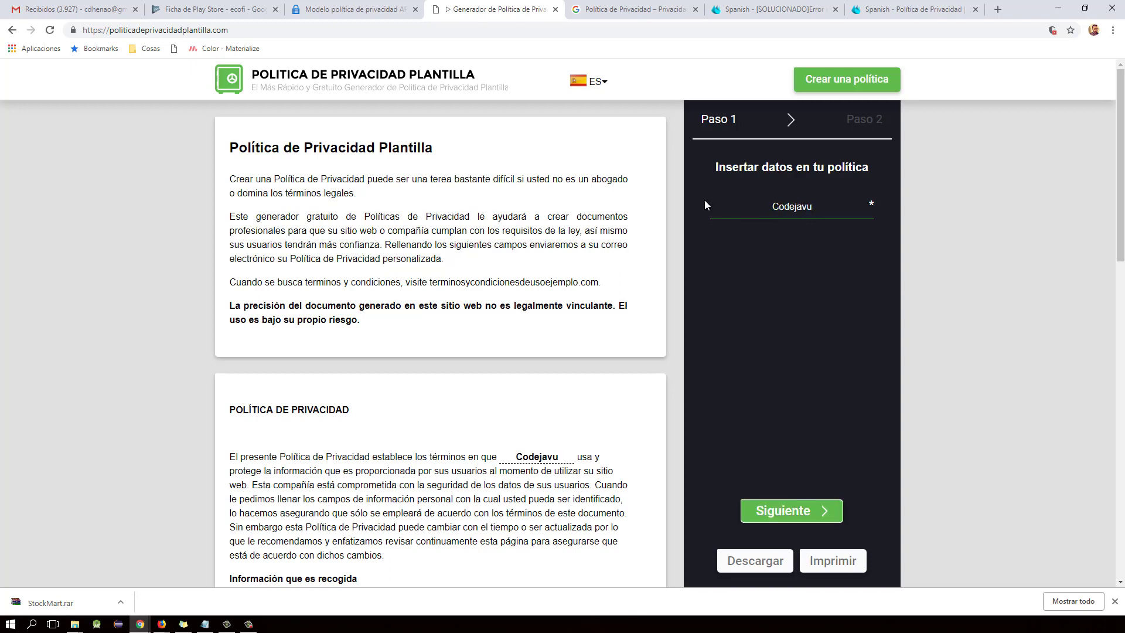
{"action": "left_click", "coordinate": [800, 511]}
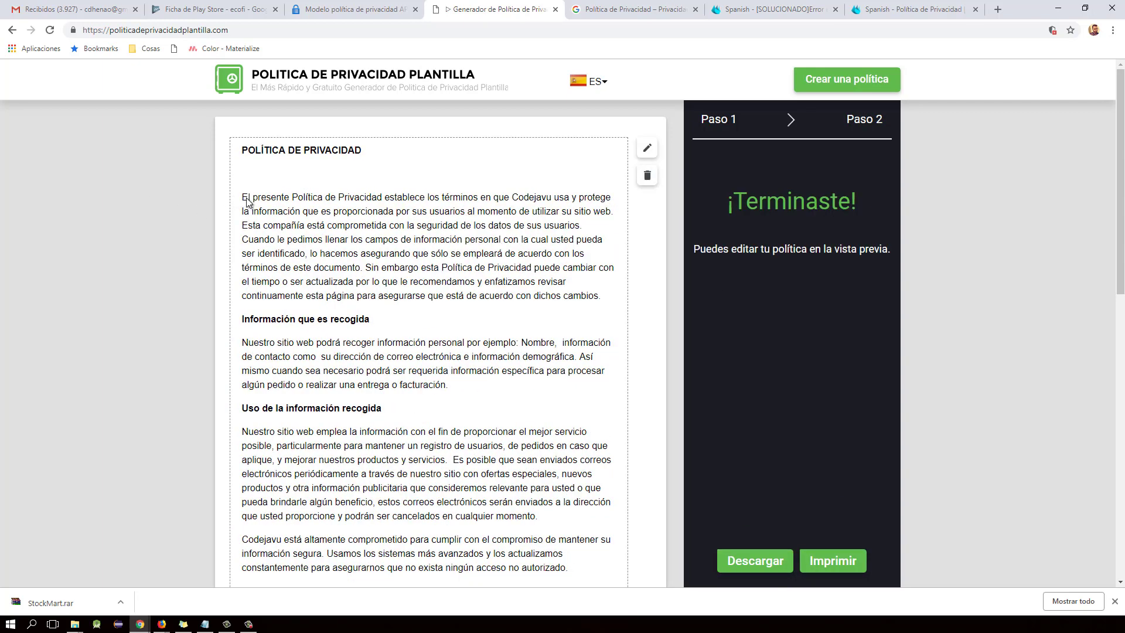
Review the generated privacy policy from start to end, checking where the company name was inserted
{"action": "mouse_move", "coordinate": [248, 202]}
{"action": "left_mouse_down"}
{"action": "mouse_move", "coordinate": [307, 212]}
{"action": "mouse_move", "coordinate": [351, 270]}
{"action": "left_mouse_up"}
{"action": "left_click", "coordinate": [355, 275]}
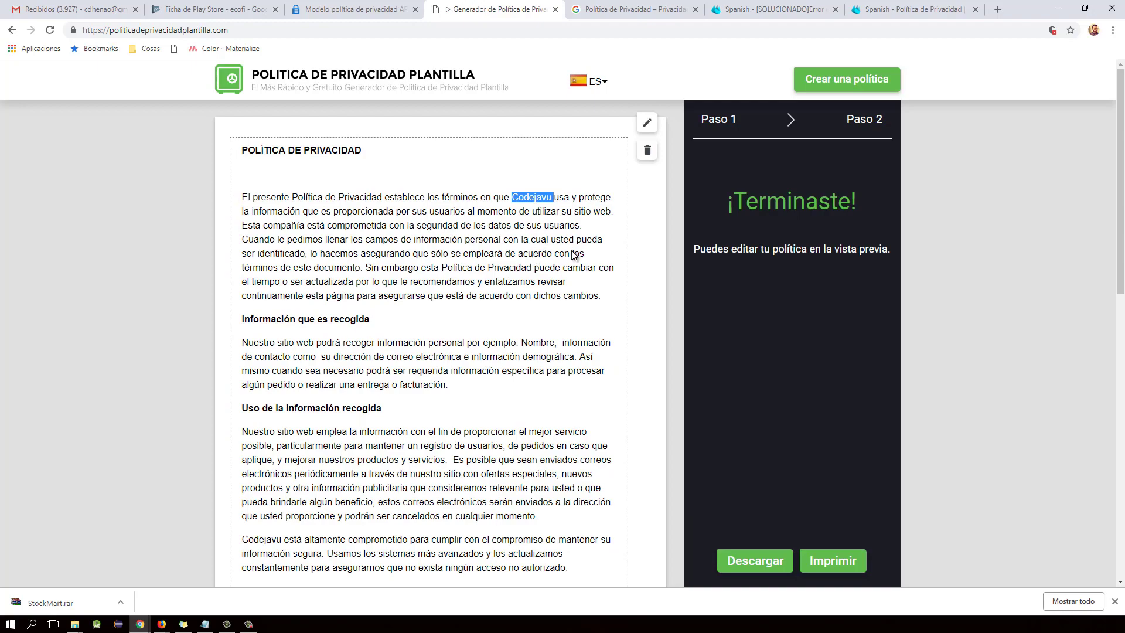
{"action": "scroll", "coordinate": [573, 254], "scroll_direction": "down", "scroll_amount": 7}
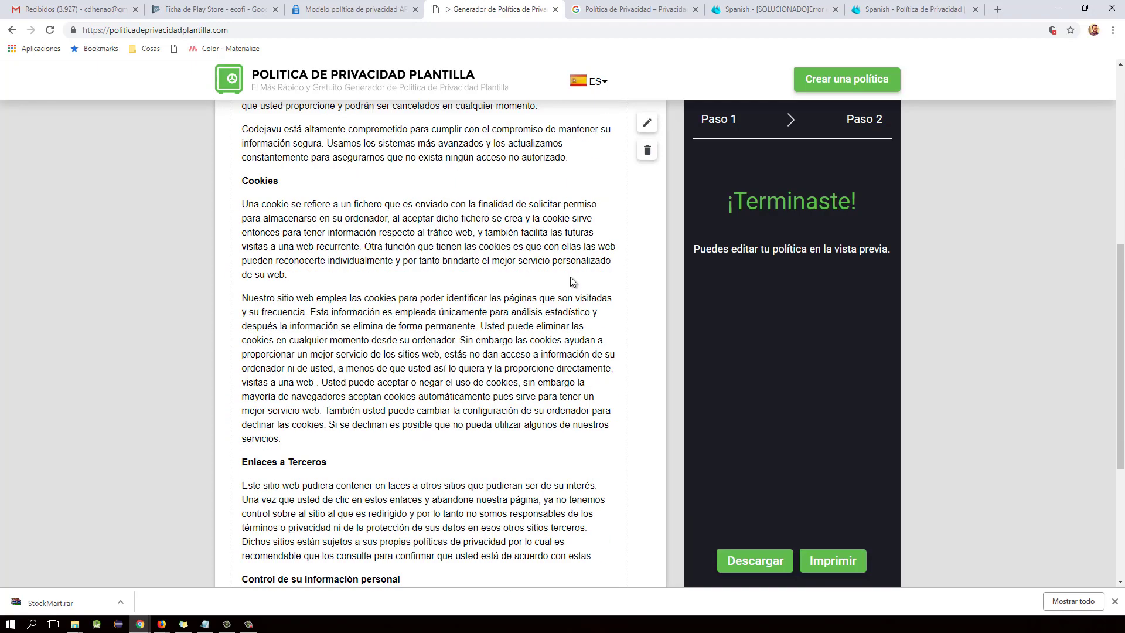
{"action": "scroll", "coordinate": [572, 281], "scroll_direction": "down", "scroll_amount": 4}
{"action": "double_click", "coordinate": [266, 499]}
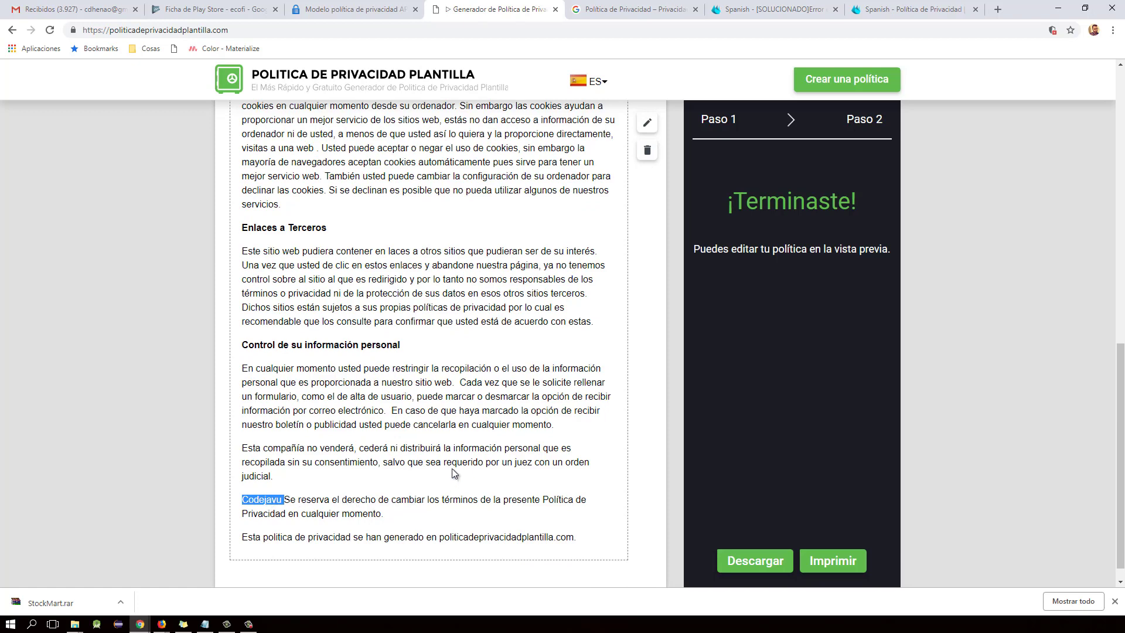
{"action": "scroll", "coordinate": [446, 350], "scroll_direction": "down", "scroll_amount": 1}
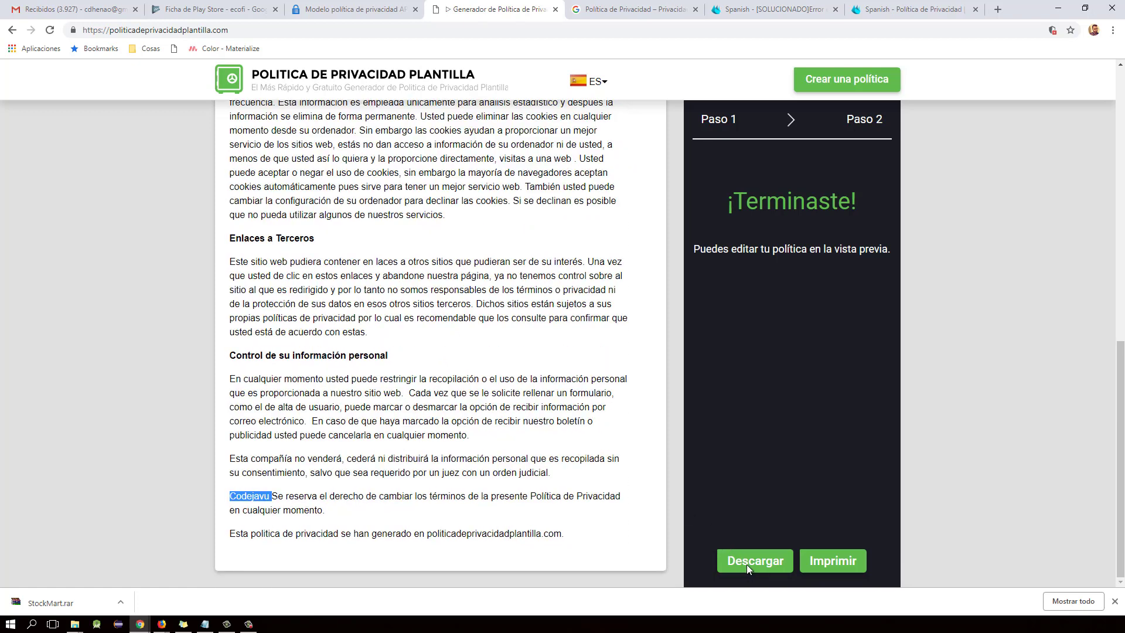
Check the download formats offered for the generated policy, close them without downloading, and return to the policy's beginning
{"action": "left_click", "coordinate": [747, 563]}
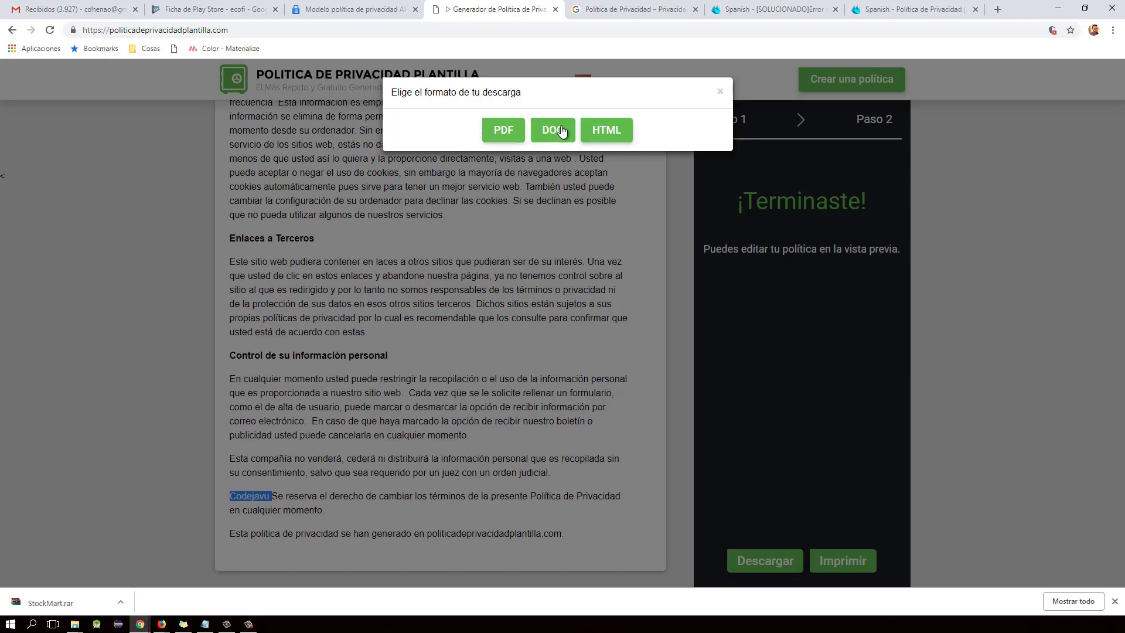
{"action": "left_click", "coordinate": [721, 96]}
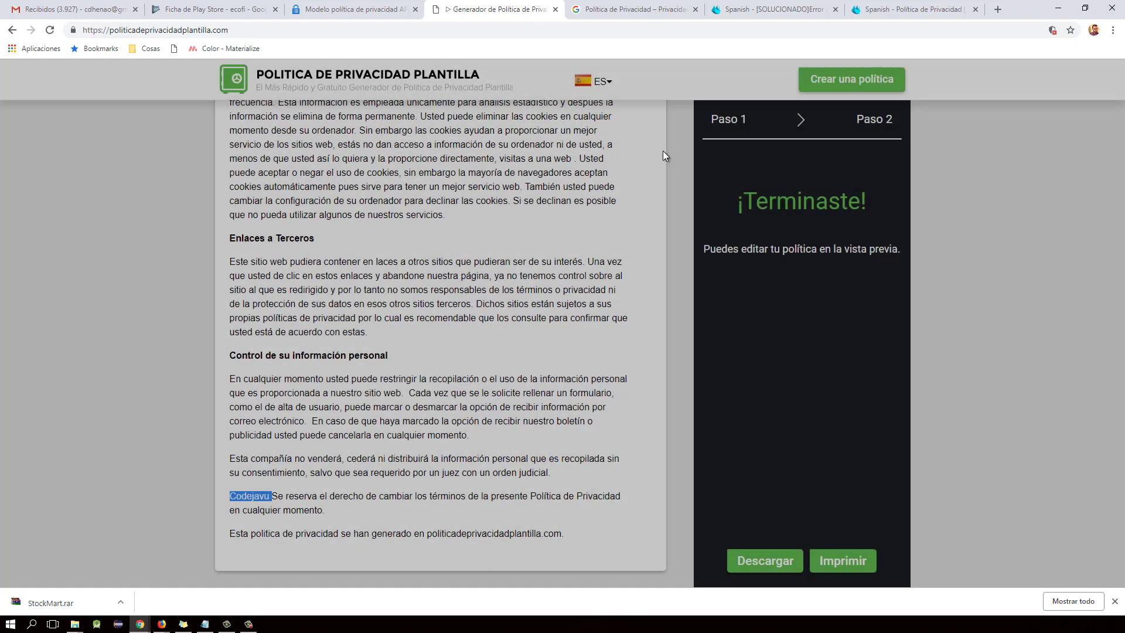
{"action": "scroll", "coordinate": [455, 369], "scroll_direction": "up", "scroll_amount": 10}
{"action": "scroll", "coordinate": [454, 369], "scroll_direction": "up", "scroll_amount": 3}
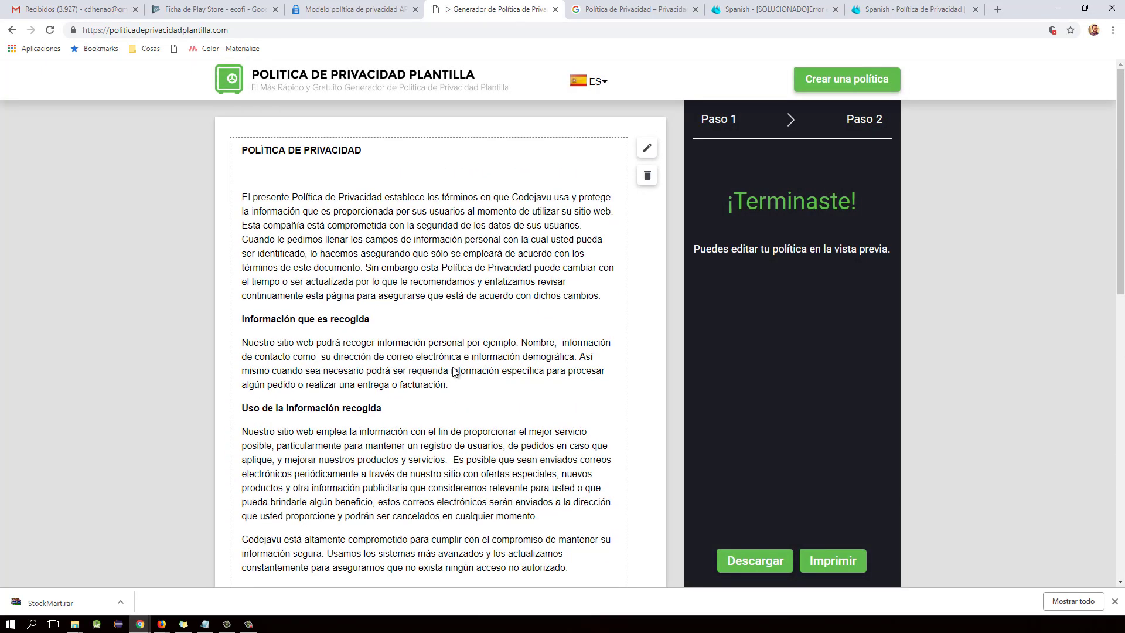
Check the privacy policy section of the ecofi store listing, and skim Google's own privacy policy as an example before returning to its beginning
{"action": "left_click", "coordinate": [239, 5]}
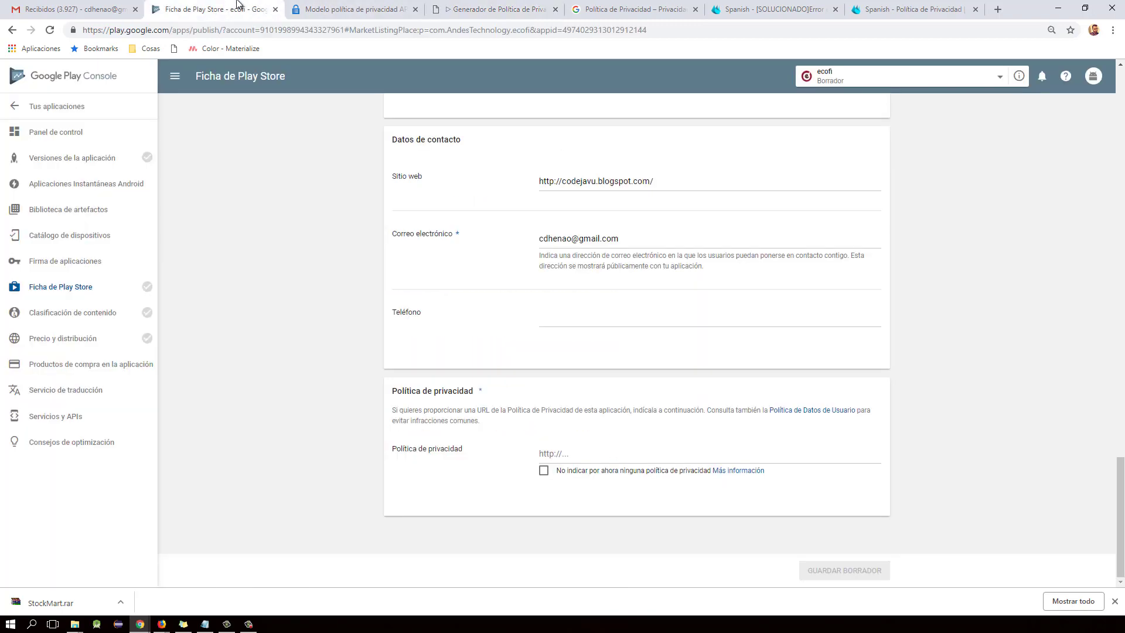
{"action": "left_click", "coordinate": [497, 9]}
{"action": "left_click", "coordinate": [627, 9]}
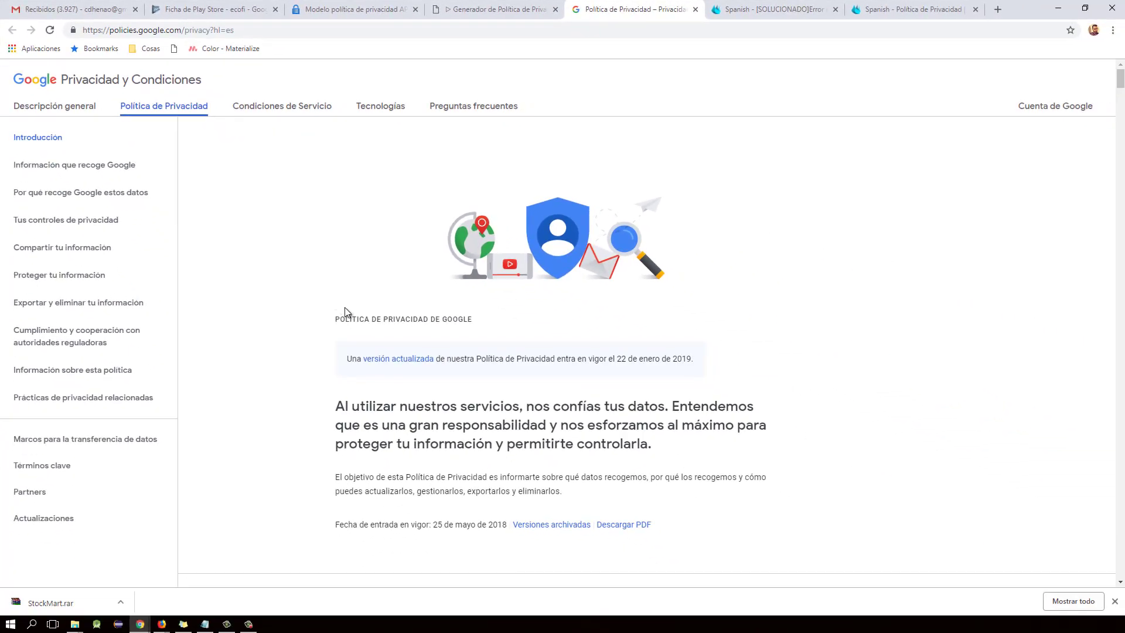
{"action": "scroll", "coordinate": [344, 307], "scroll_direction": "down", "scroll_amount": 8}
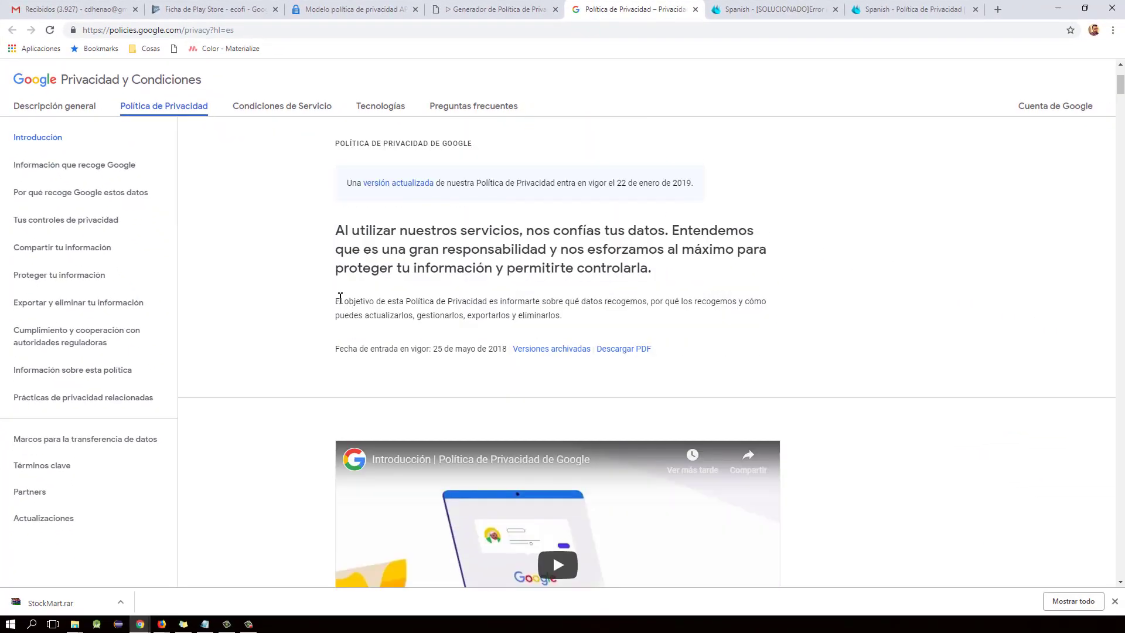
{"action": "scroll", "coordinate": [338, 305], "scroll_direction": "down", "scroll_amount": 12}
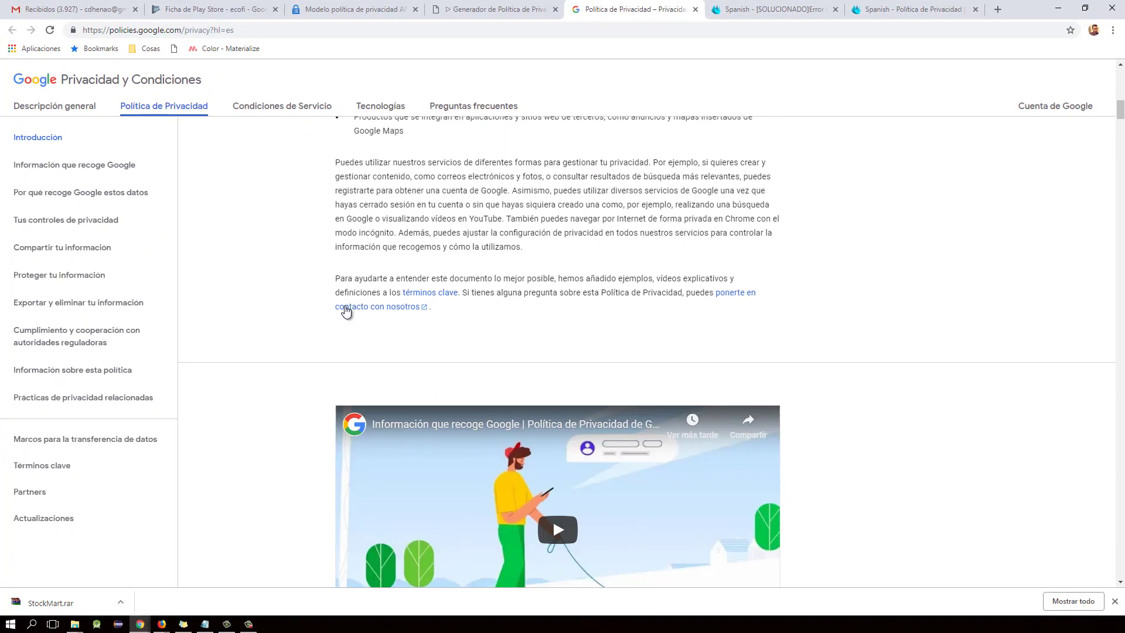
{"action": "left_click_drag", "start_coordinate": [527, 449], "coordinate": [332, 437]}
{"action": "scroll", "coordinate": [356, 459], "scroll_direction": "down", "scroll_amount": 16}
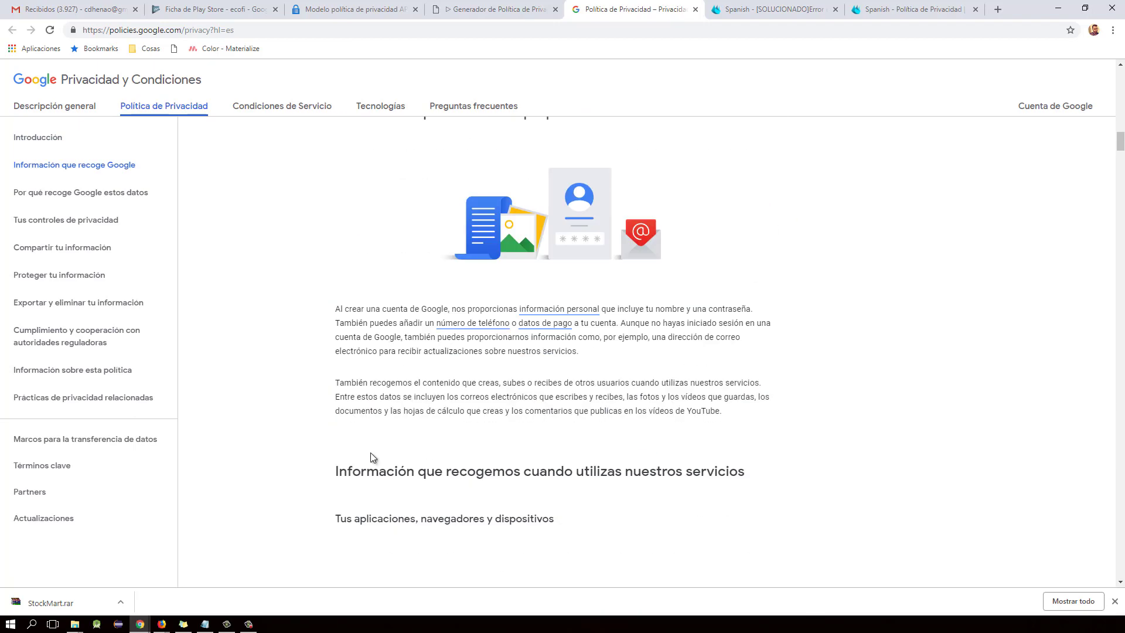
{"action": "scroll", "coordinate": [375, 447], "scroll_direction": "up", "scroll_amount": 20}
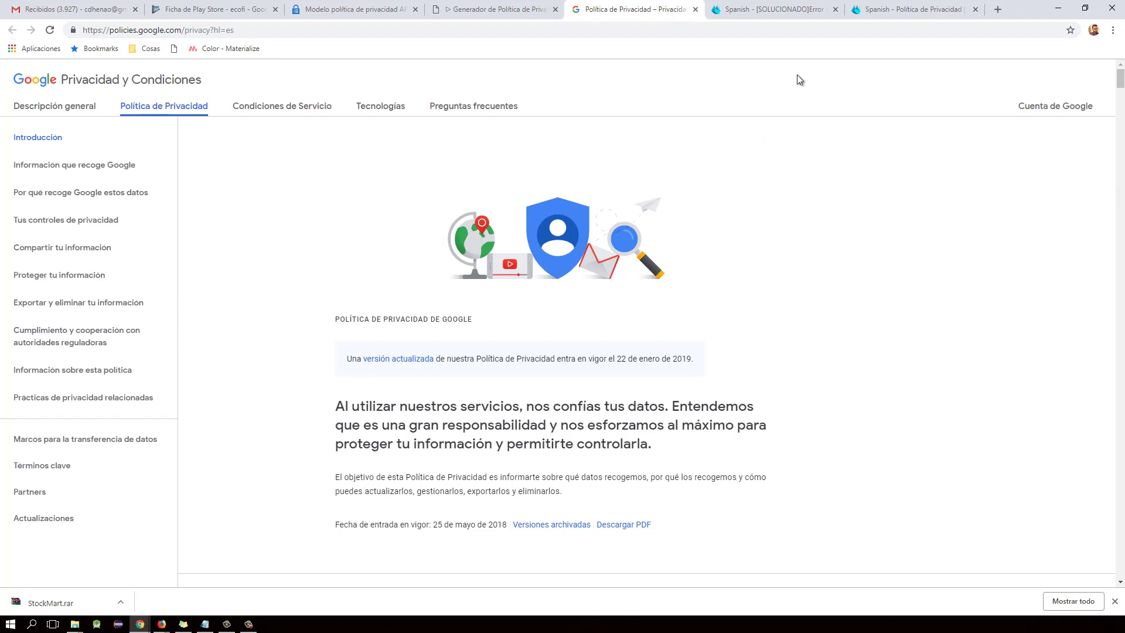
Read the Spanish forum thread on the Google Play APK upload error, examining the CAMERA permission code and the replies
{"action": "left_click", "coordinate": [765, 11]}
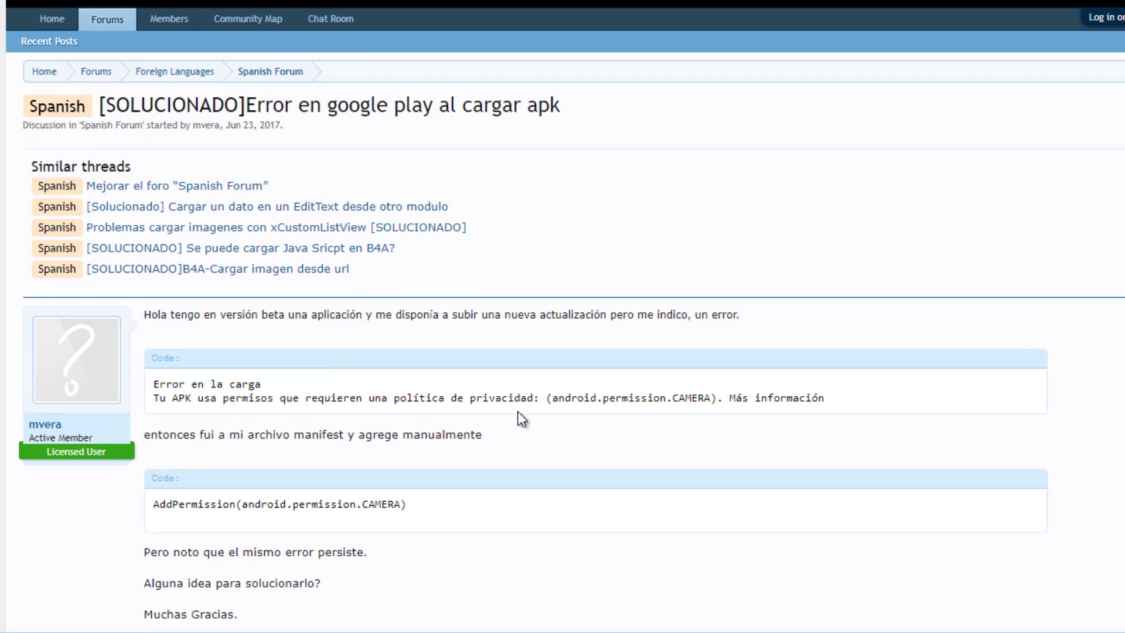
{"action": "left_click_drag", "start_coordinate": [552, 400], "coordinate": [710, 400]}
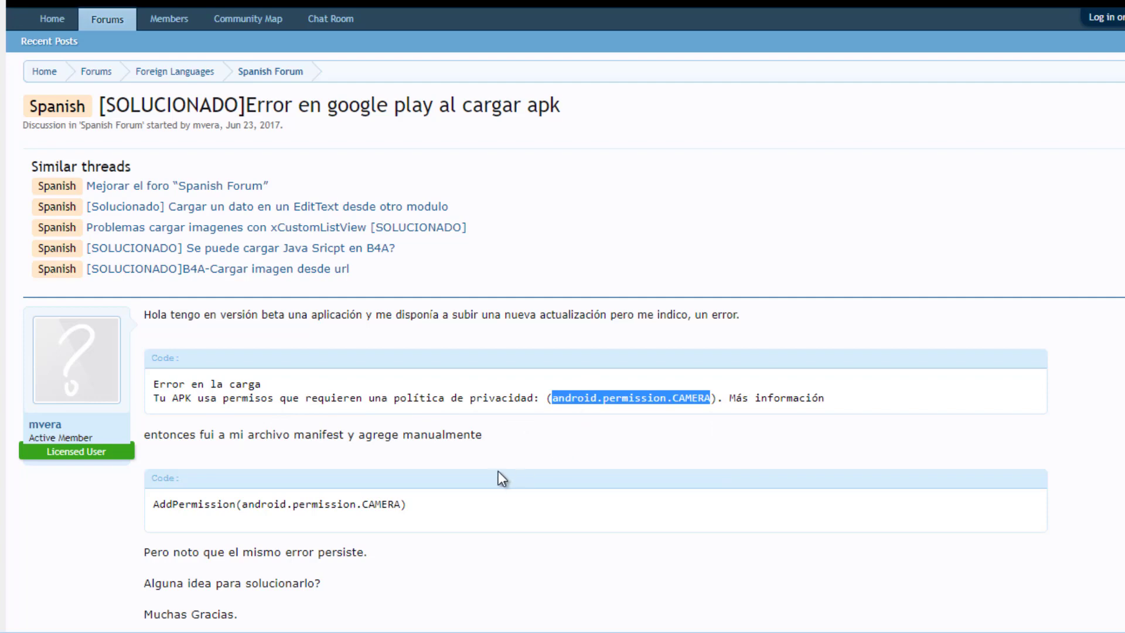
{"action": "left_click_drag", "start_coordinate": [424, 504], "coordinate": [189, 519]}
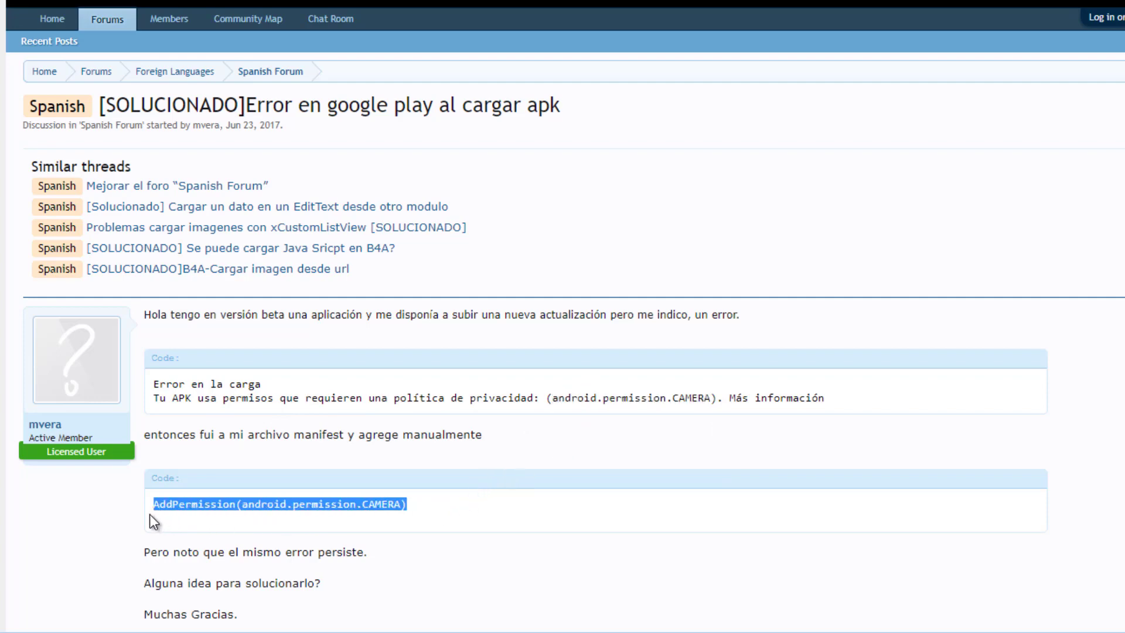
{"action": "left_click", "coordinate": [410, 547]}
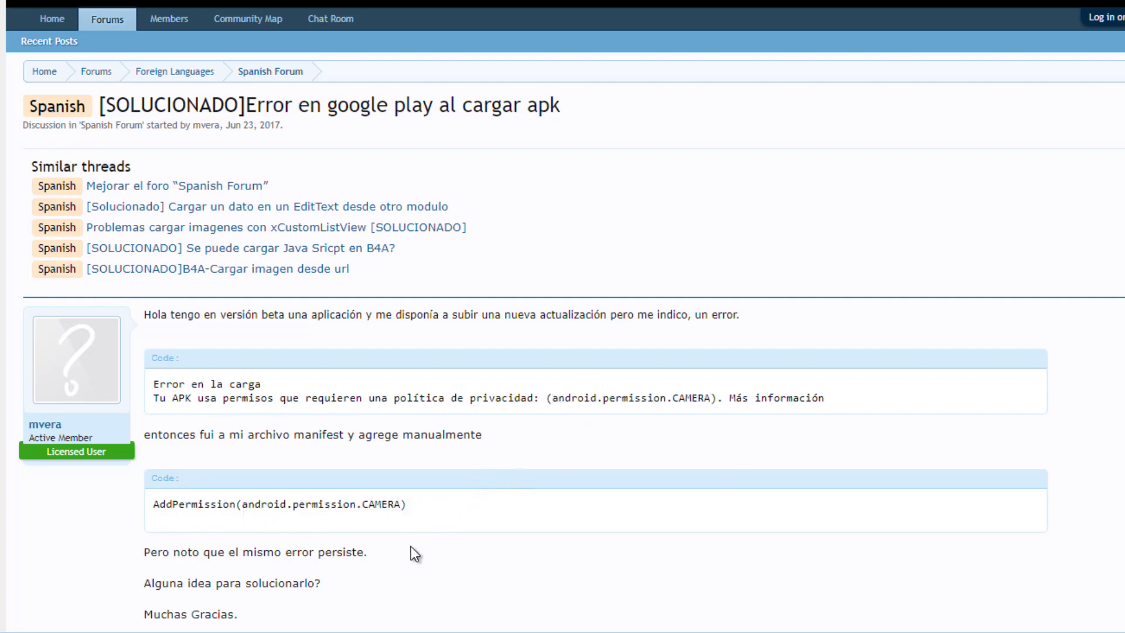
{"action": "scroll", "coordinate": [481, 528], "scroll_direction": "down", "scroll_amount": 2}
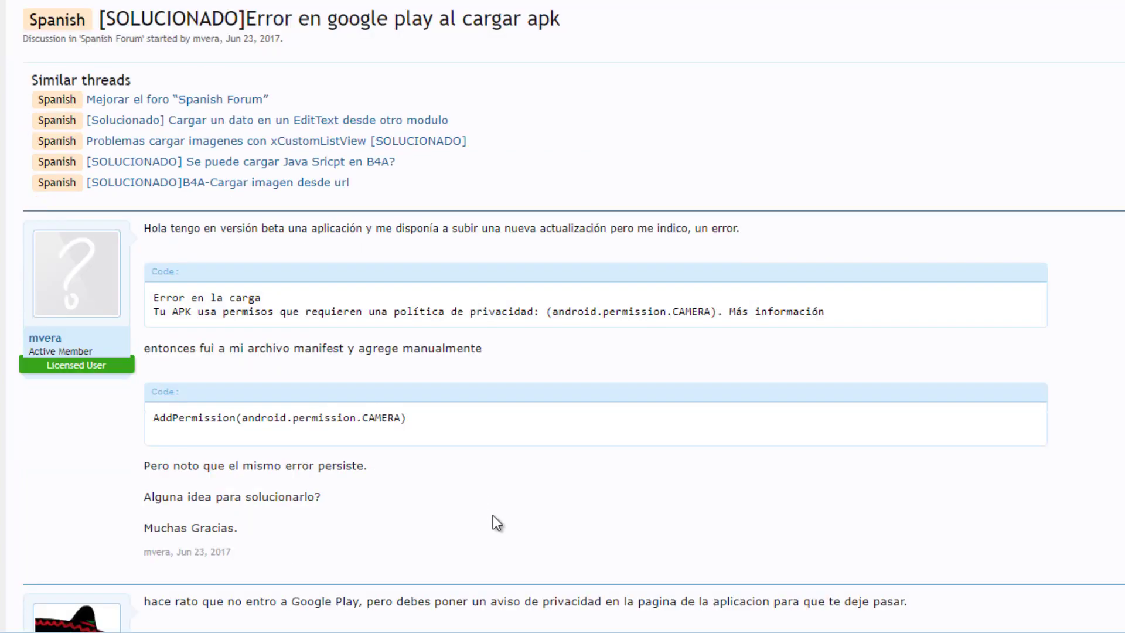
{"action": "left_click_drag", "start_coordinate": [419, 424], "coordinate": [138, 424]}
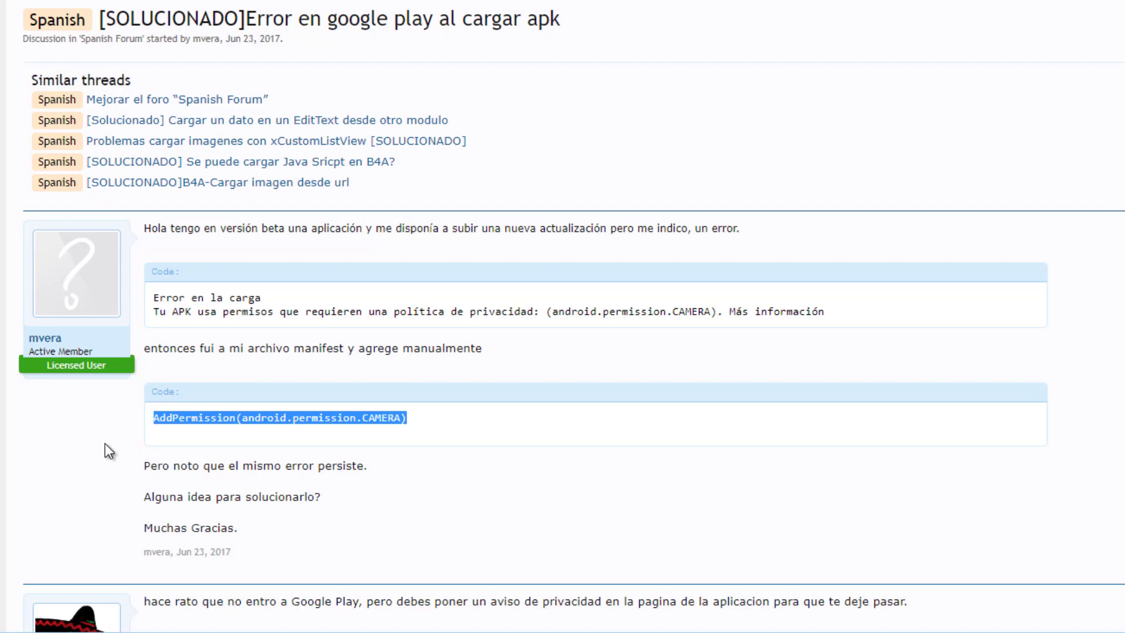
{"action": "left_click", "coordinate": [123, 430]}
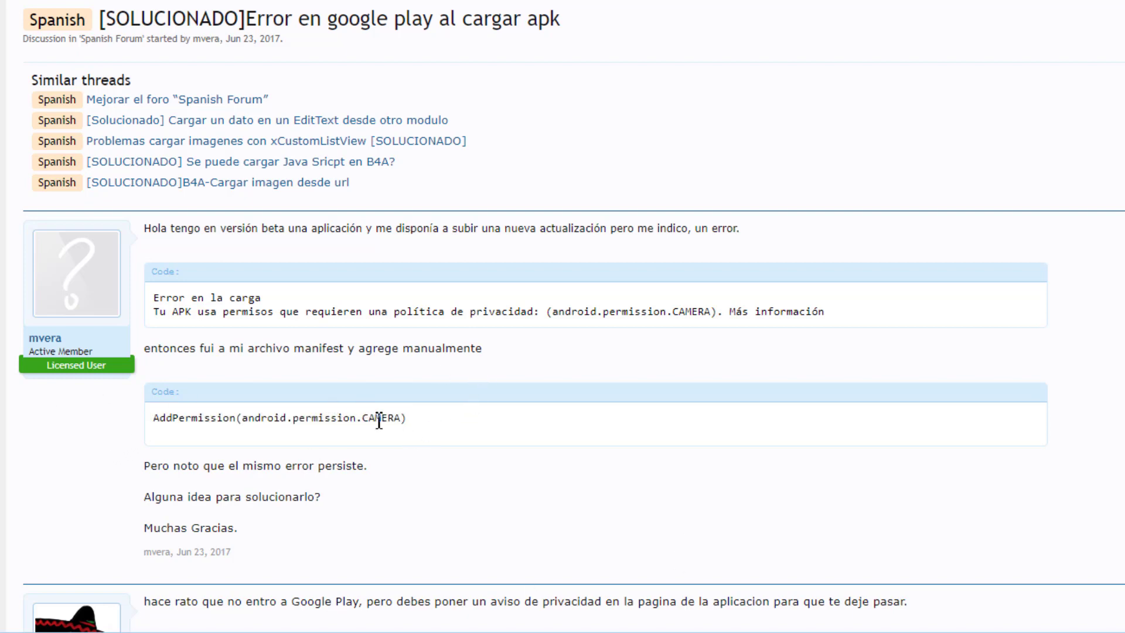
{"action": "scroll", "coordinate": [420, 428], "scroll_direction": "down", "scroll_amount": 1}
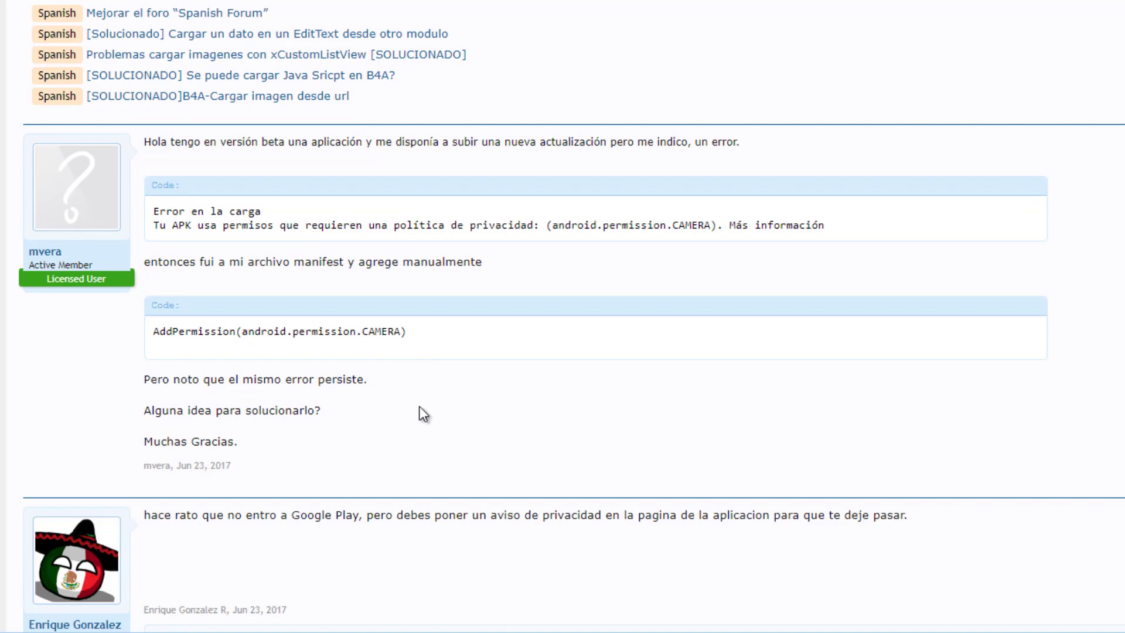
{"action": "scroll", "coordinate": [567, 388], "scroll_direction": "down", "scroll_amount": 5}
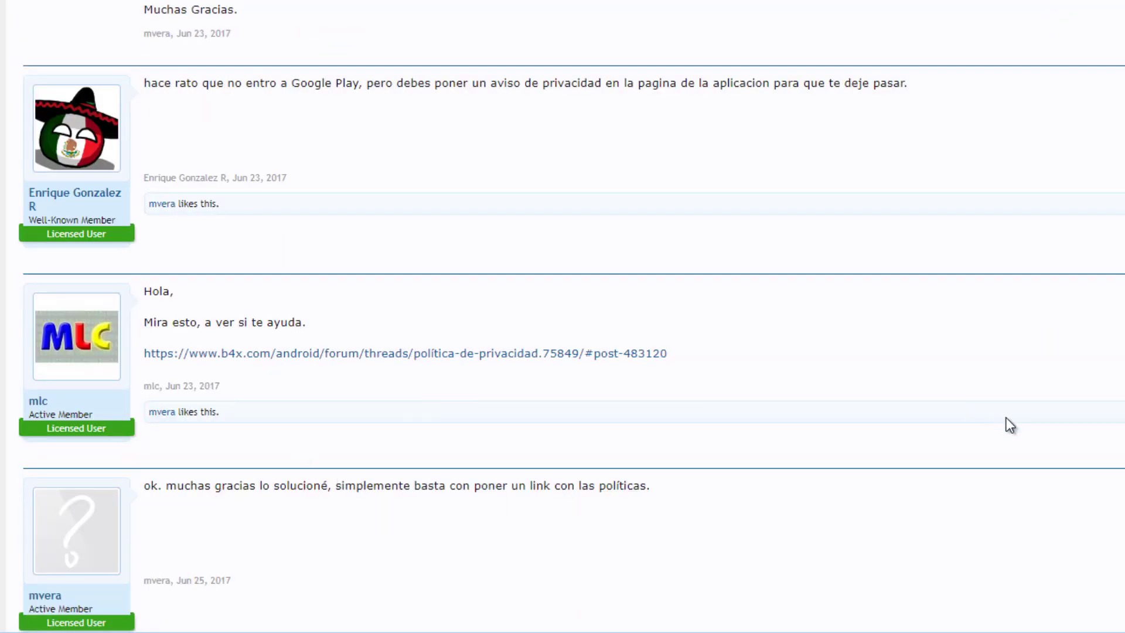
Follow the reply's link to the Política de Privacidad thread, and examine the full Salary Manager example policy linked there
{"action": "left_click", "coordinate": [661, 353]}
{"action": "scroll", "coordinate": [760, 321], "scroll_direction": "up", "scroll_amount": 3}
{"action": "scroll", "coordinate": [525, 385], "scroll_direction": "down", "scroll_amount": 1}
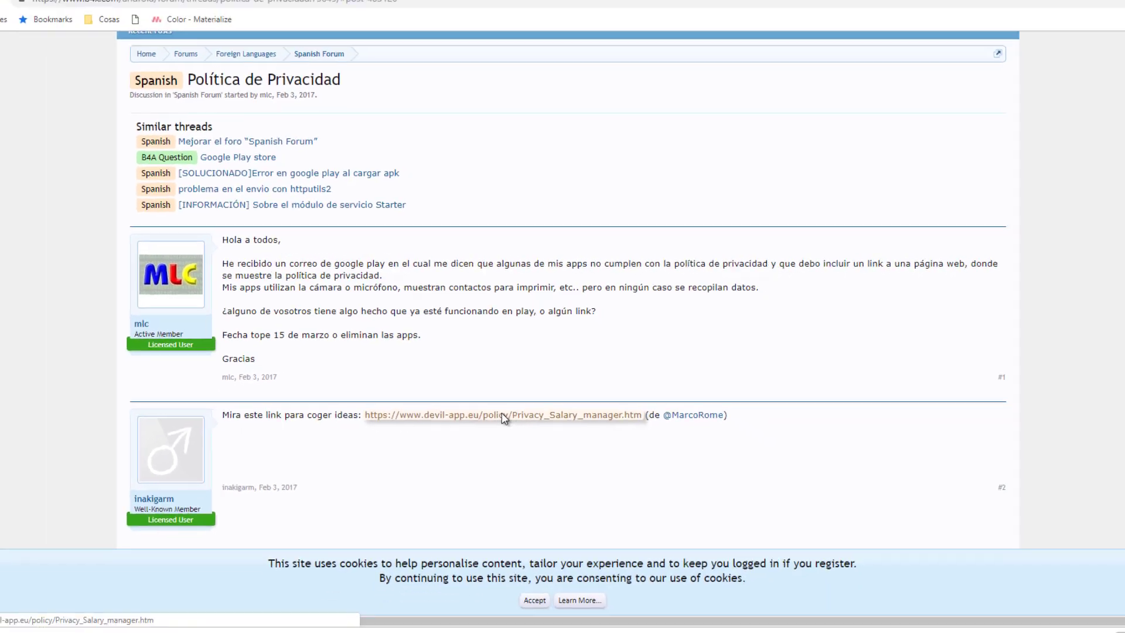
{"action": "left_click", "coordinate": [502, 458]}
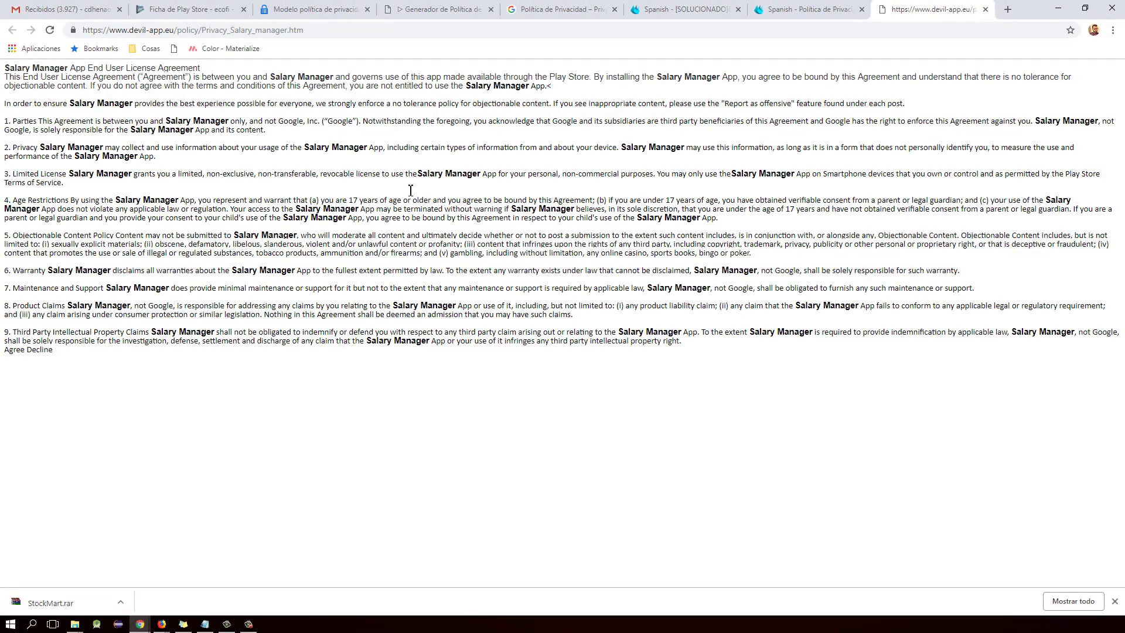
{"action": "left_click_drag", "start_coordinate": [567, 385], "coordinate": [1, 71]}
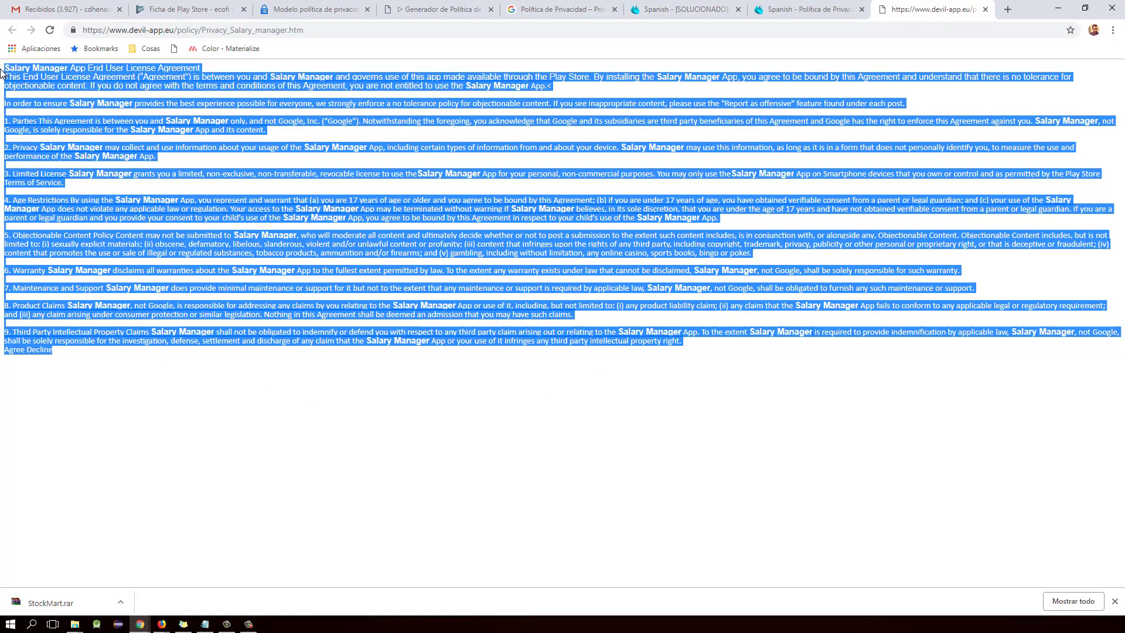
{"action": "left_click", "coordinate": [100, 175]}
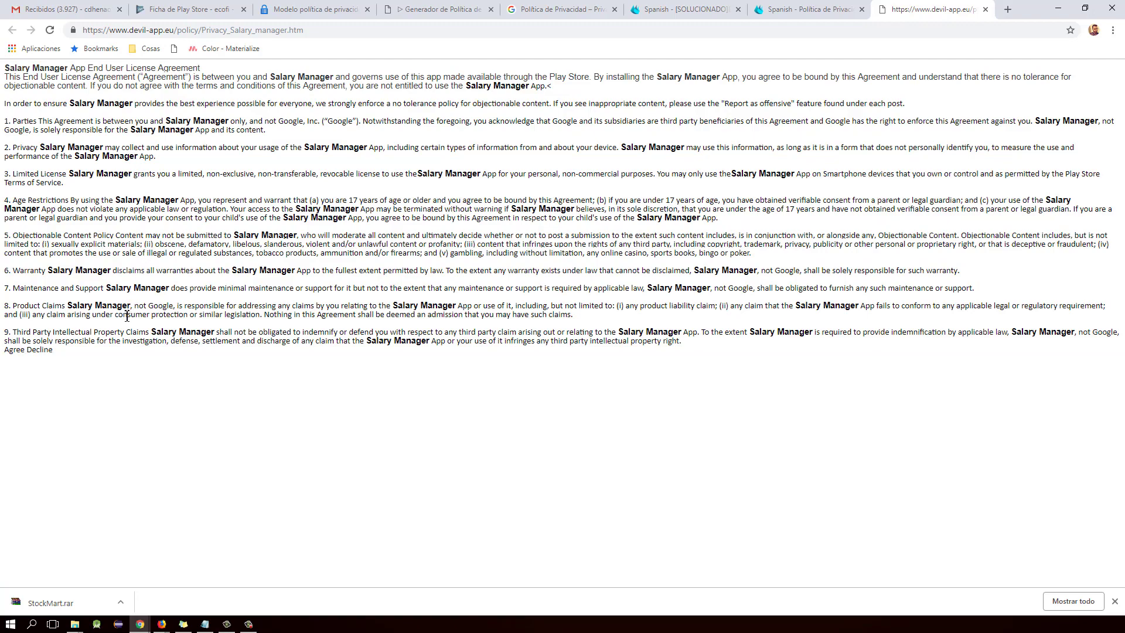
Return to the Política de Privacidad forum thread and read its replies, including the sample blablaapp policy, down to the cas-competicion.com link
{"action": "left_click", "coordinate": [312, 10]}
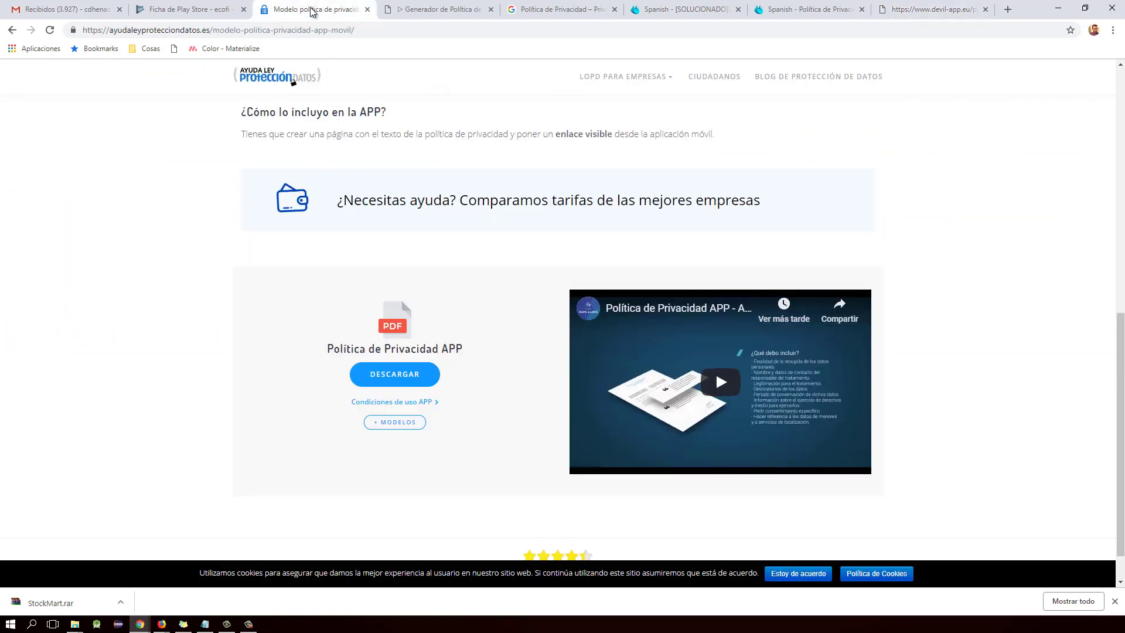
{"action": "key", "text": "ctrl+Tab"}
{"action": "key", "text": "ctrl+Tab"}
{"action": "key", "text": "ctrl+Tab"}
{"action": "key", "text": "ctrl+Tab"}
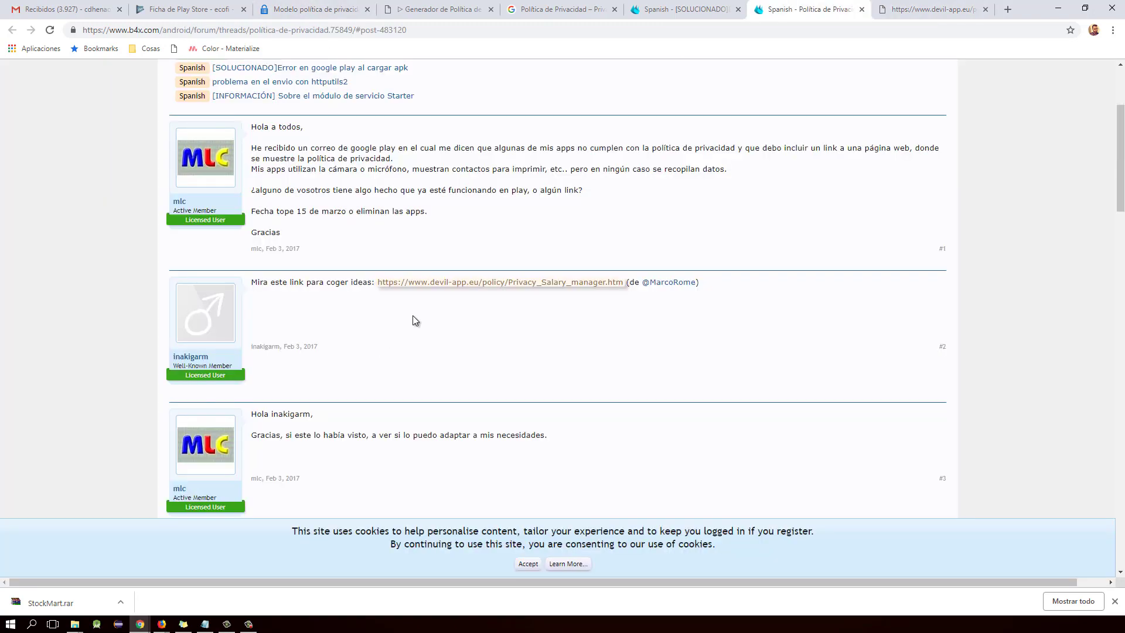
{"action": "scroll", "coordinate": [413, 316], "scroll_direction": "down", "scroll_amount": 2}
{"action": "triple_click", "coordinate": [289, 296]}
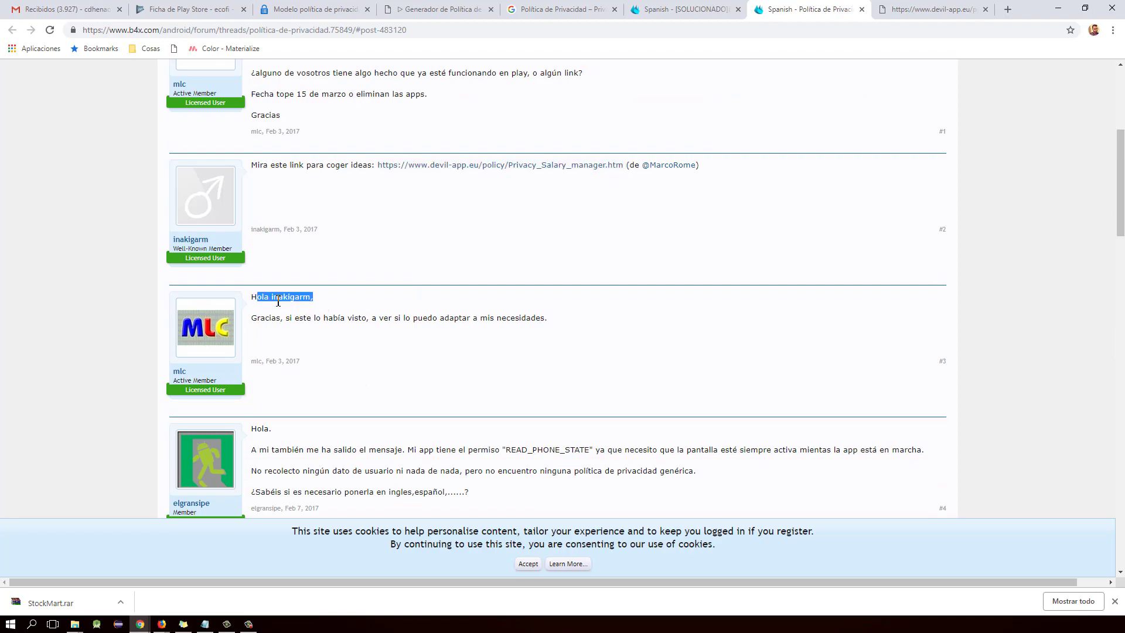
{"action": "left_click", "coordinate": [457, 329]}
{"action": "scroll", "coordinate": [509, 356], "scroll_direction": "down", "scroll_amount": 4}
{"action": "scroll", "coordinate": [510, 356], "scroll_direction": "down", "scroll_amount": 2}
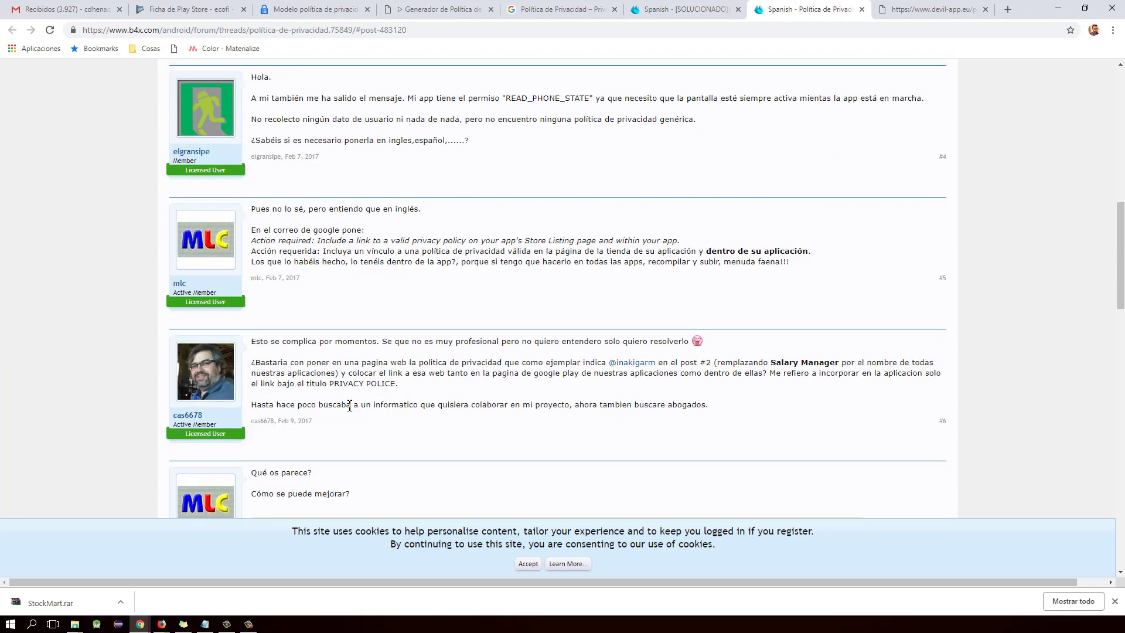
{"action": "scroll", "coordinate": [398, 377], "scroll_direction": "down", "scroll_amount": 6}
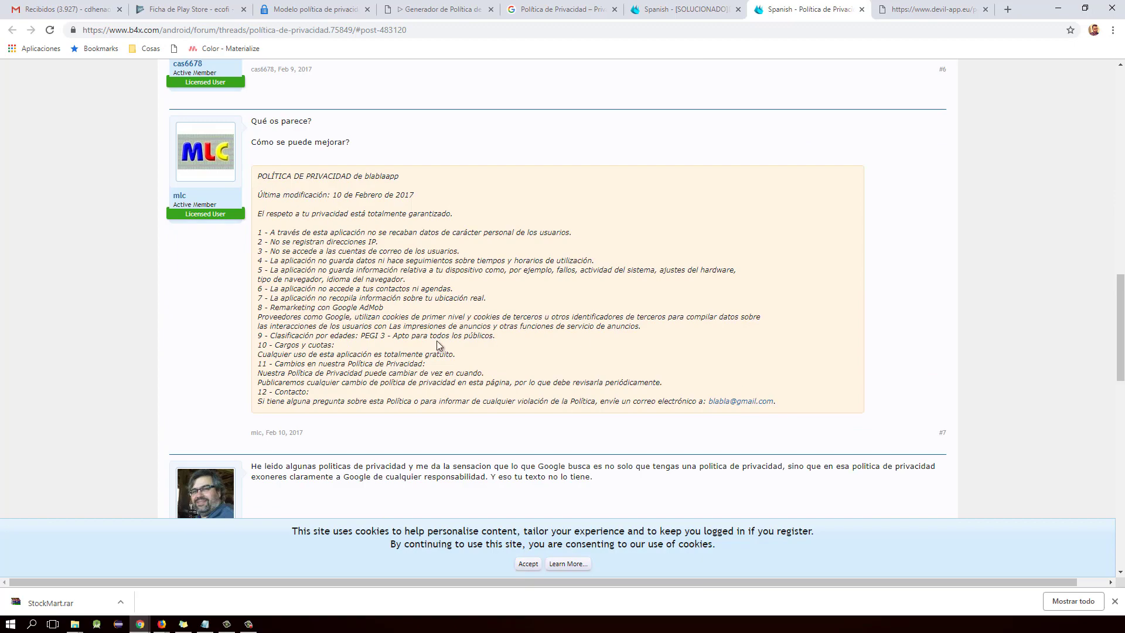
{"action": "scroll", "coordinate": [437, 341], "scroll_direction": "down", "scroll_amount": 6}
{"action": "scroll", "coordinate": [352, 359], "scroll_direction": "down", "scroll_amount": 4}
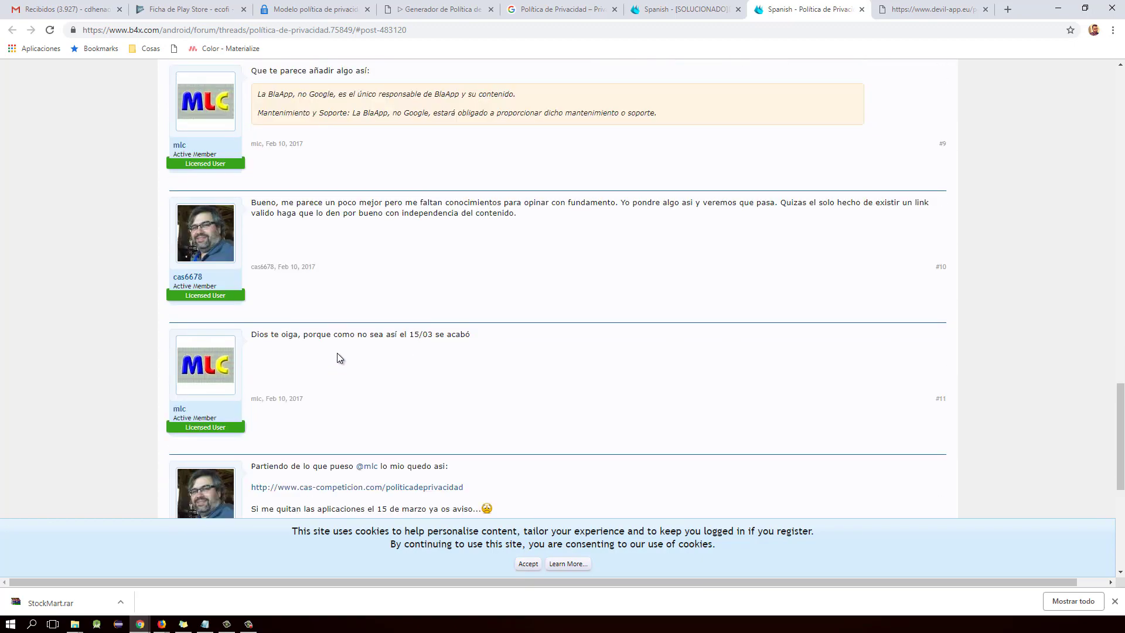
Open the cas-competicion.com privacy policy linked in the thread and examine its text for CAS Aplicaciones
{"action": "left_click", "coordinate": [379, 371]}
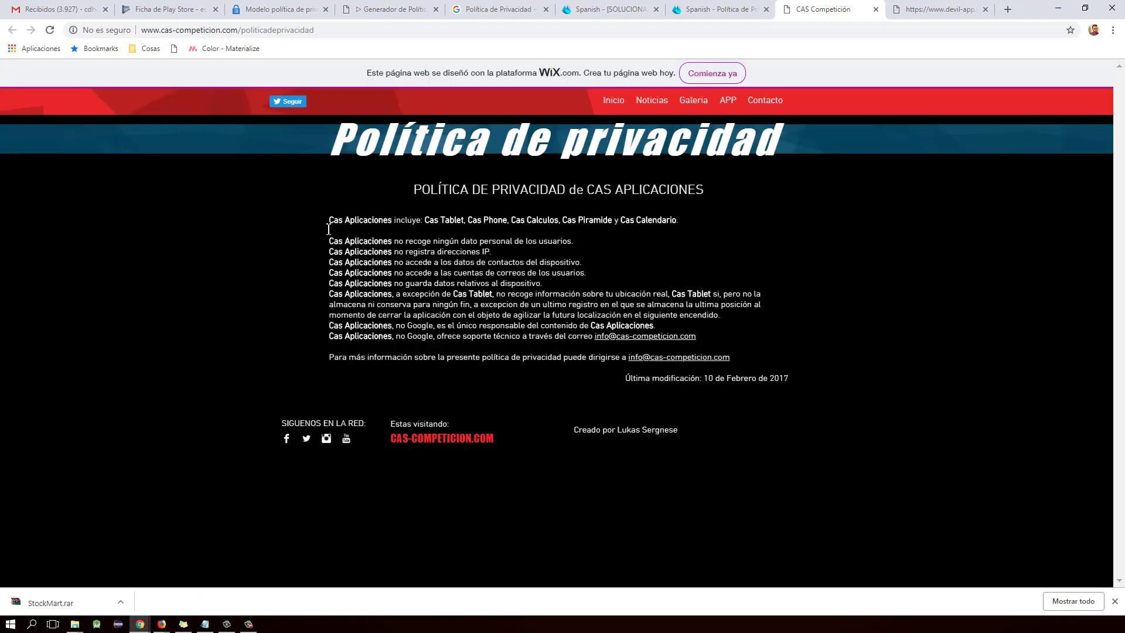
{"action": "left_click_drag", "start_coordinate": [341, 241], "coordinate": [724, 328]}
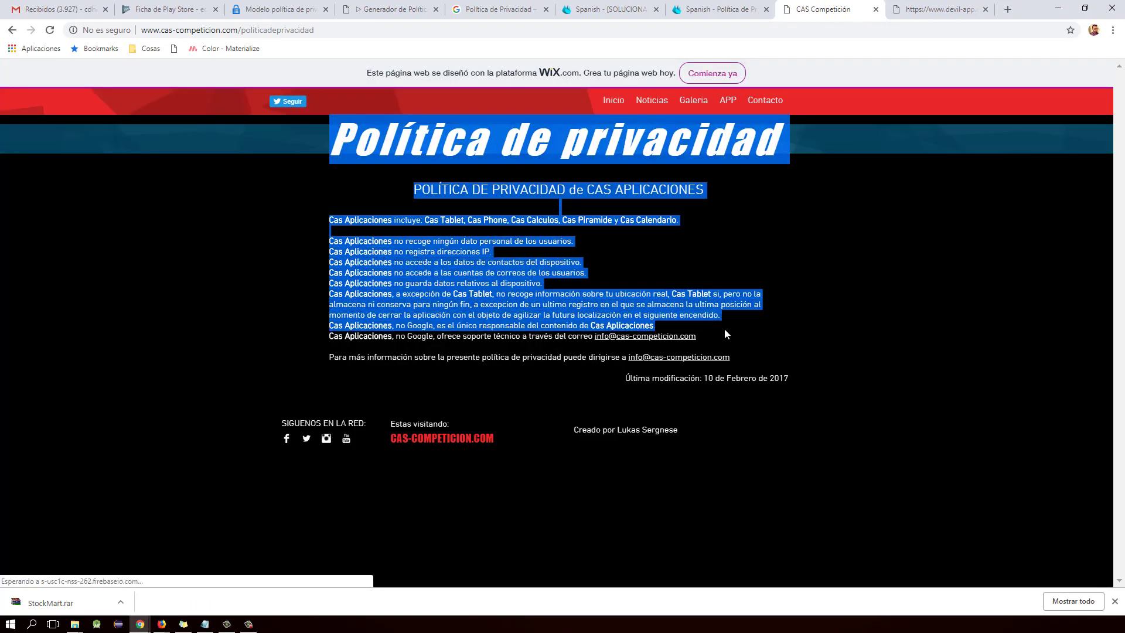
{"action": "left_click", "coordinate": [724, 328]}
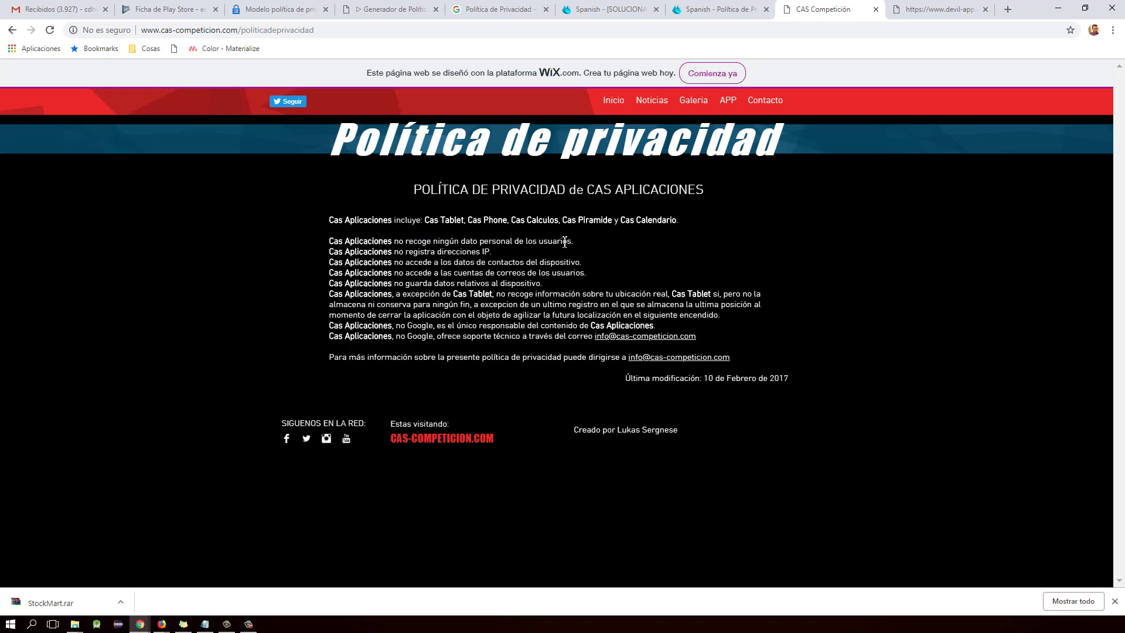